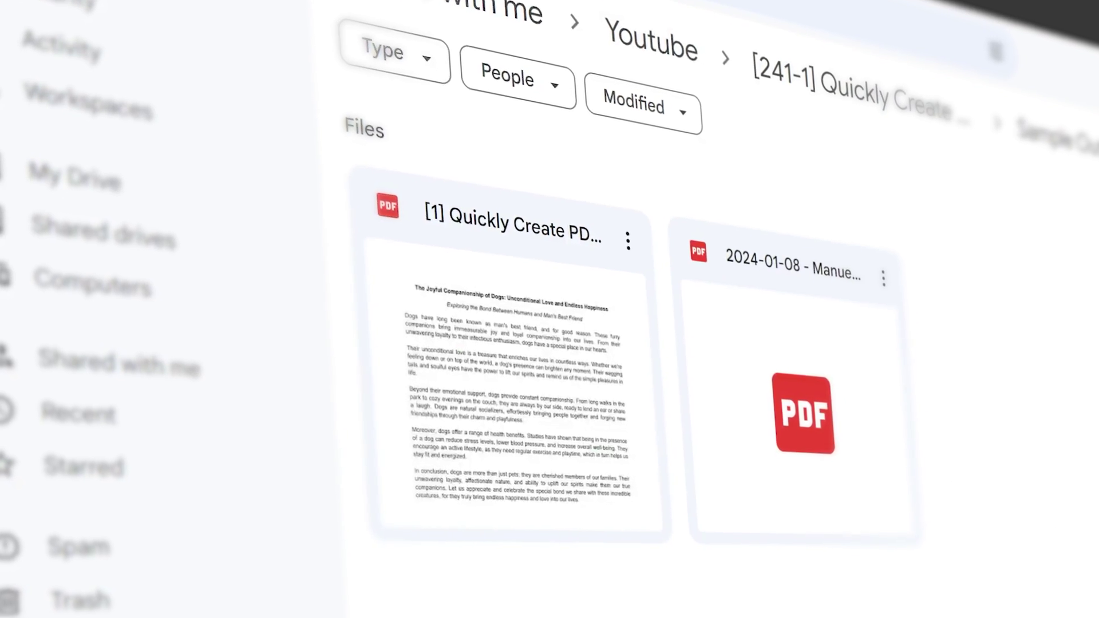
Step: Preview the dated PDF letter in the Youtube project's Drive folder
double_click(724, 315)
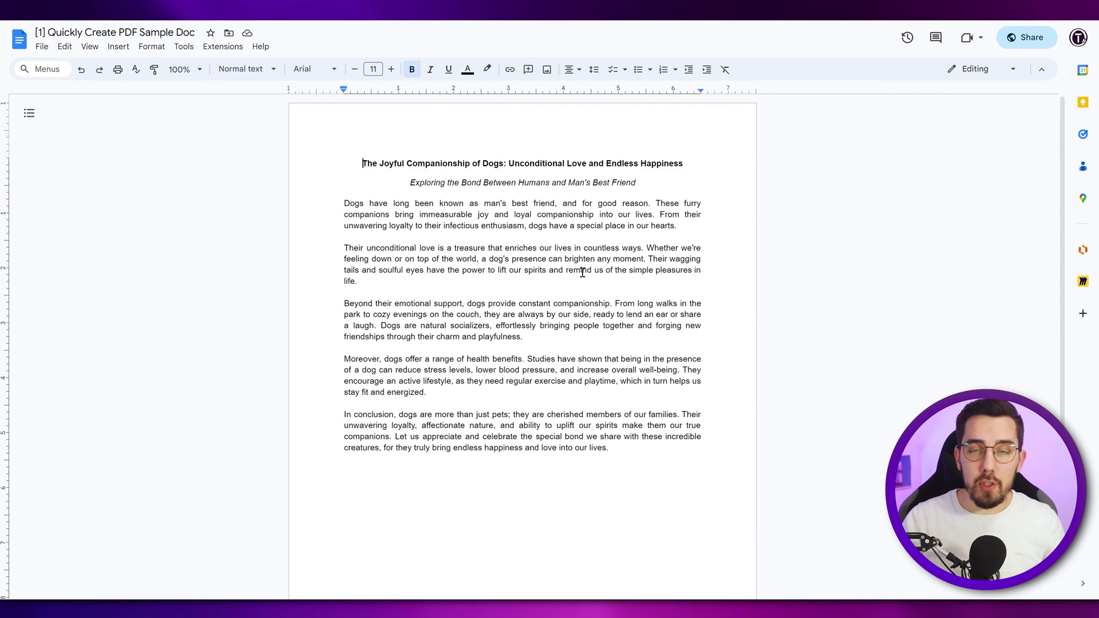
Step: Check the dogs article's PDF Document (.pdf) download option without exporting
click(42, 47)
mouse_move(72, 168)
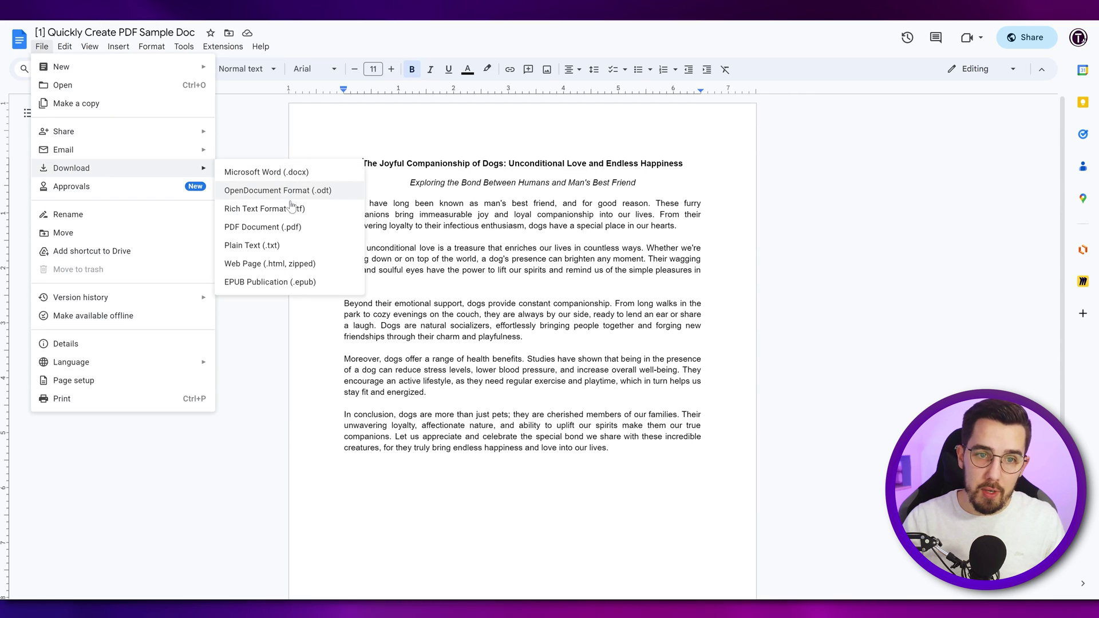
click(587, 314)
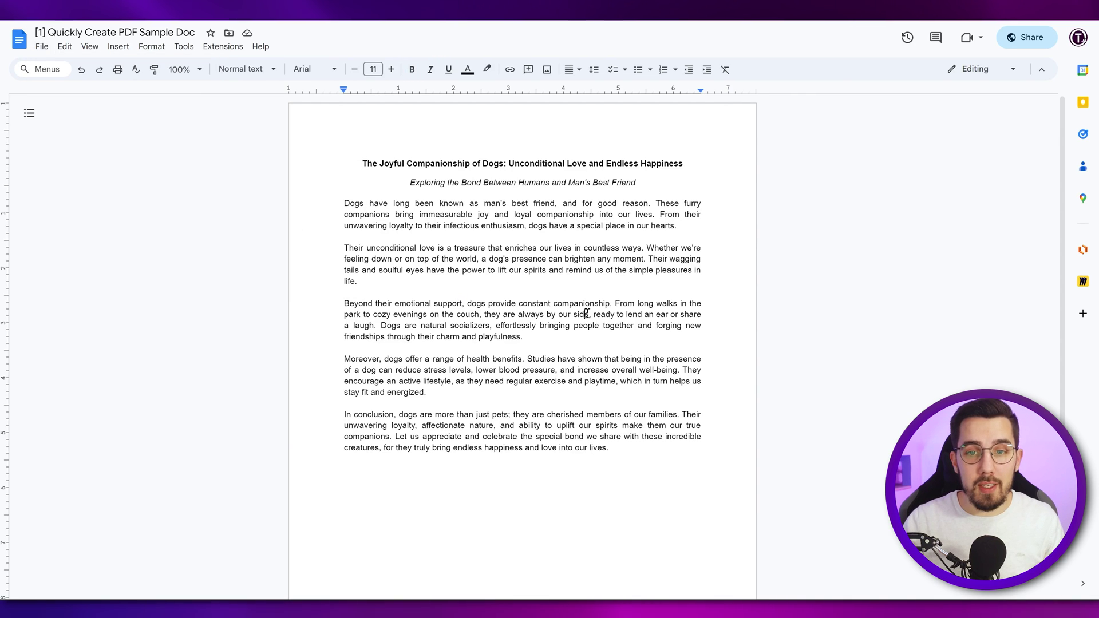
click(552, 283)
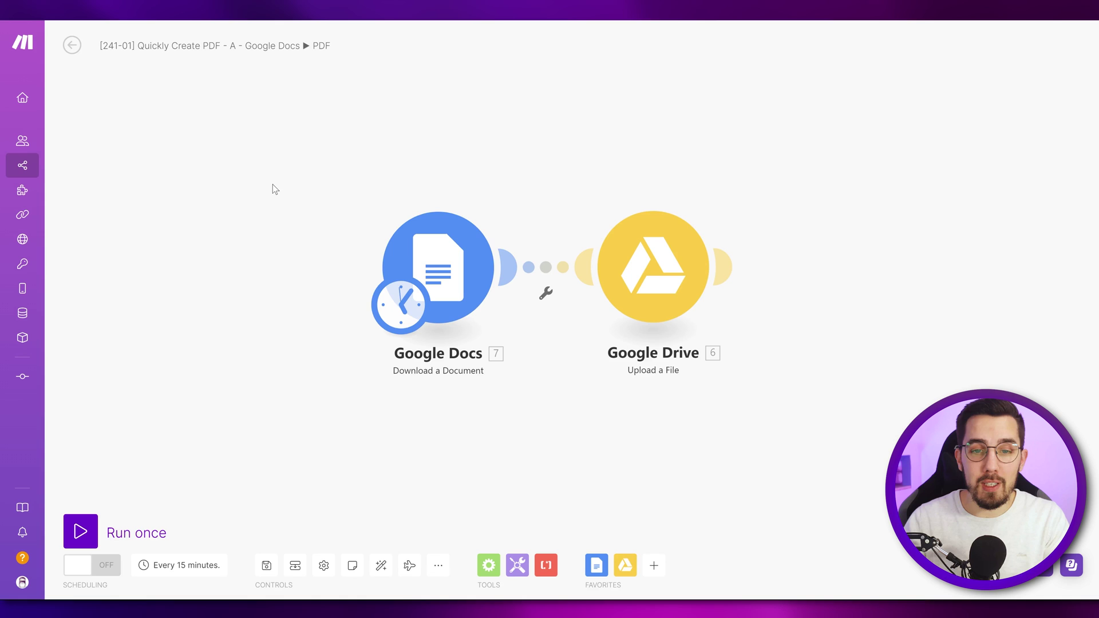
click(470, 298)
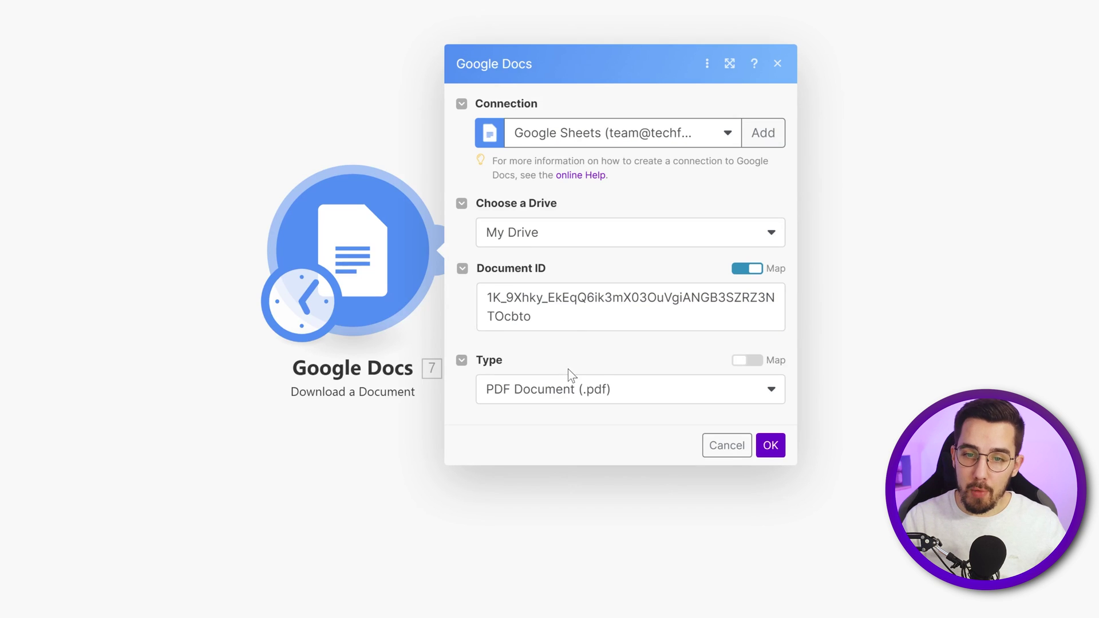
click(615, 391)
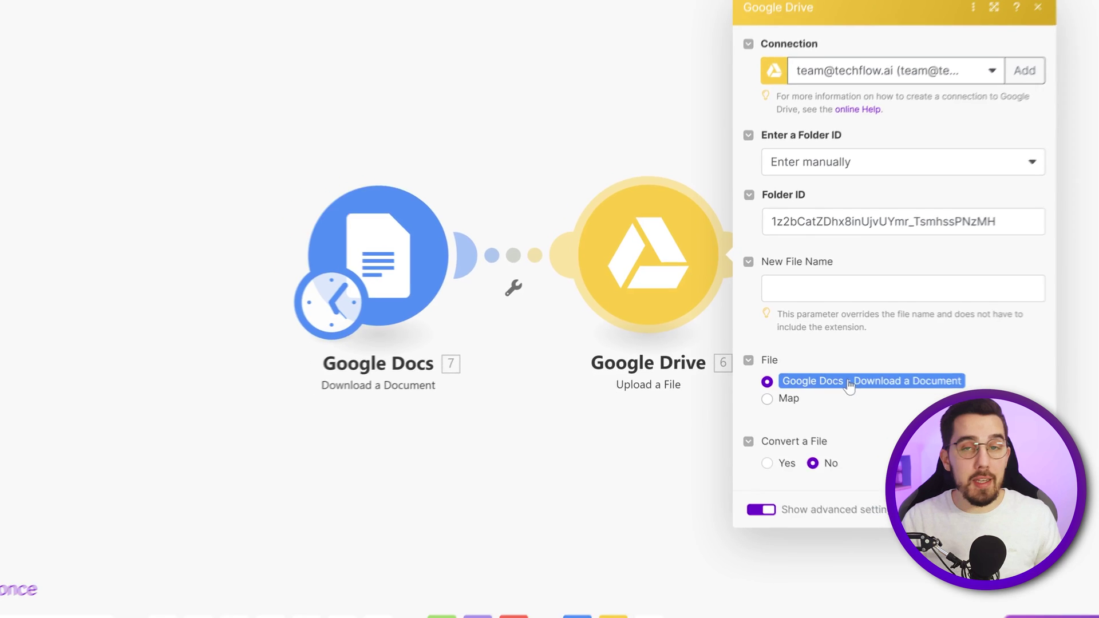
click(515, 395)
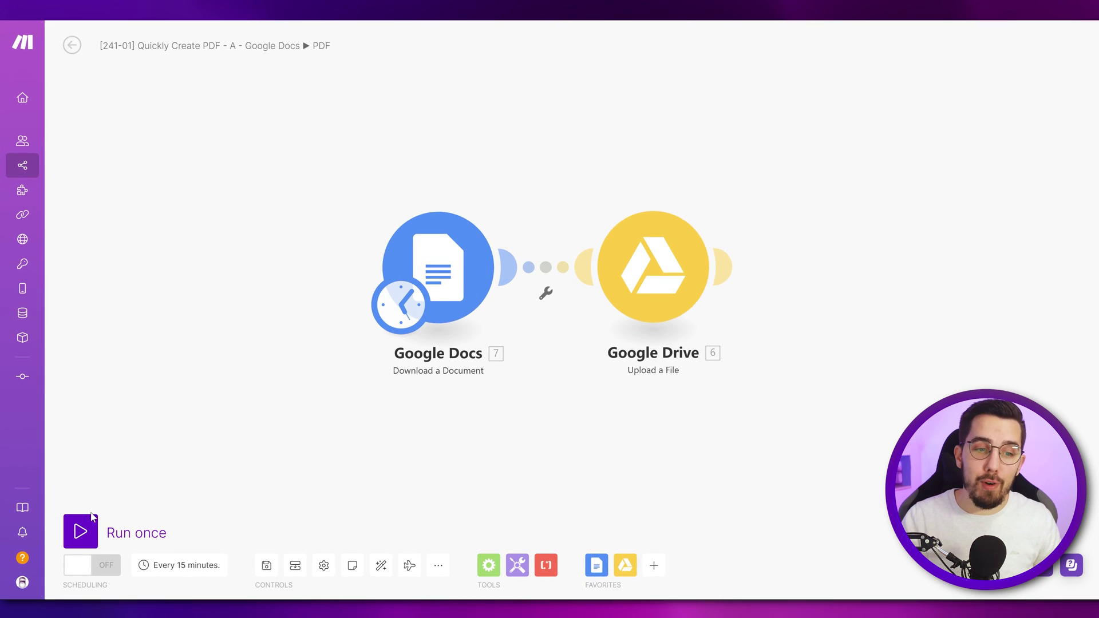
Step: Run the Docs-to-PDF scenario once and preview the new PDF in Sample Output
click(81, 531)
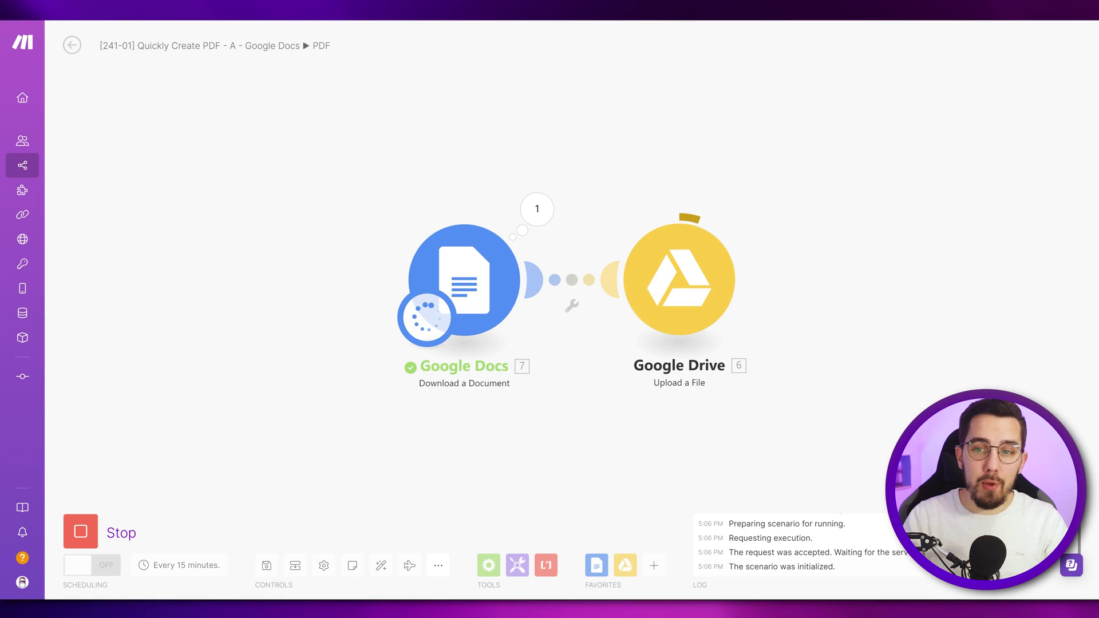
key(ctrl+Tab)
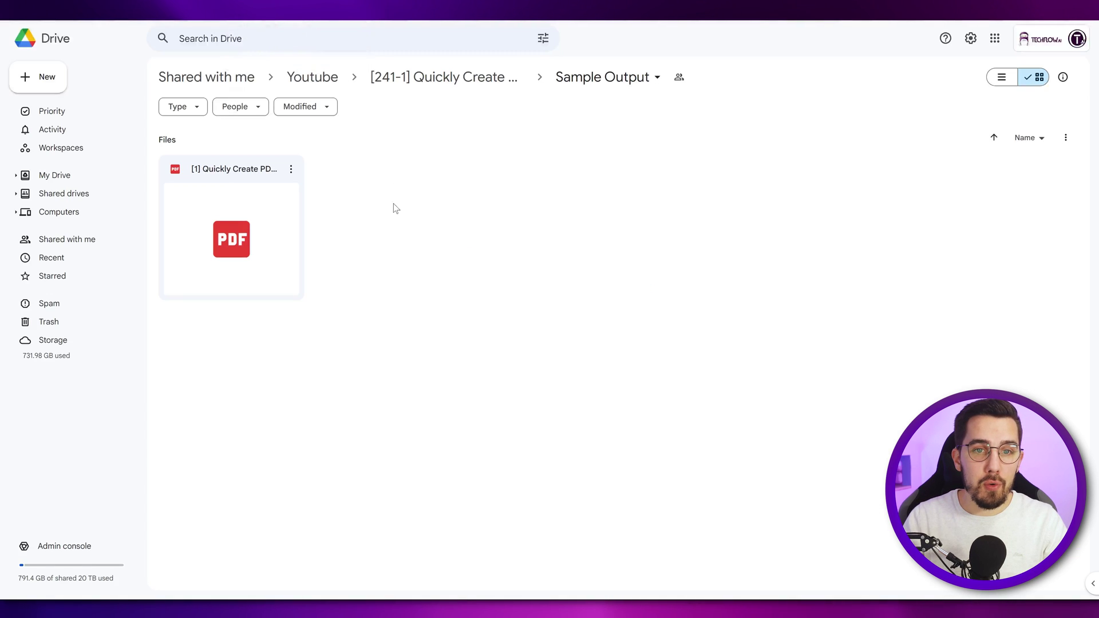
click(286, 223)
double_click(242, 235)
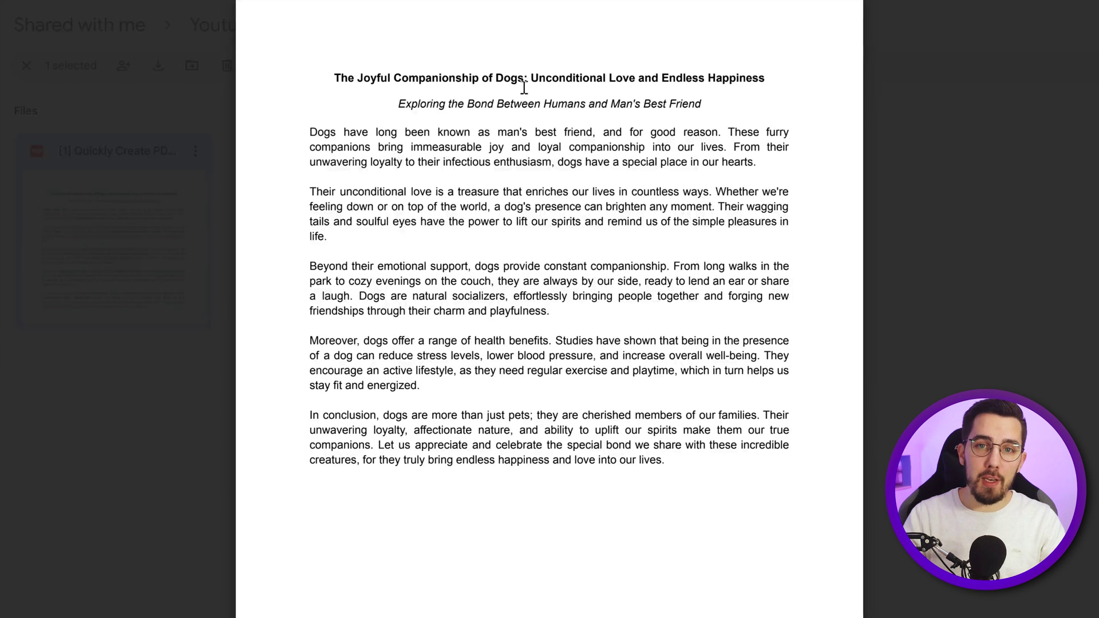
Step: Select the PDF's text to confirm it is real text, then close the preview
drag(374, 90, 689, 461)
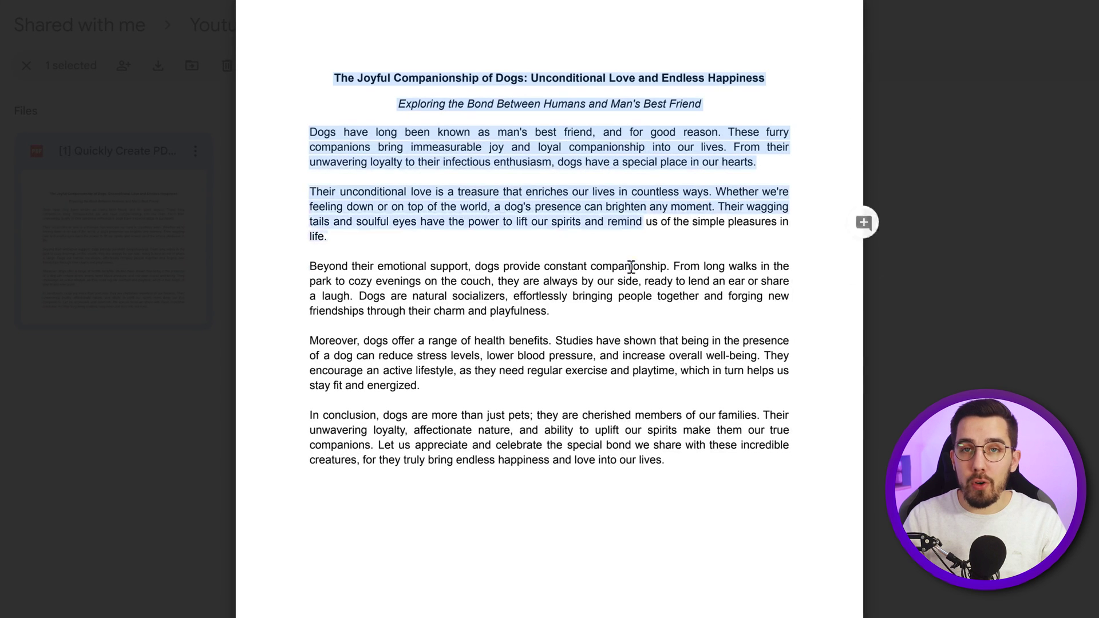
click(690, 462)
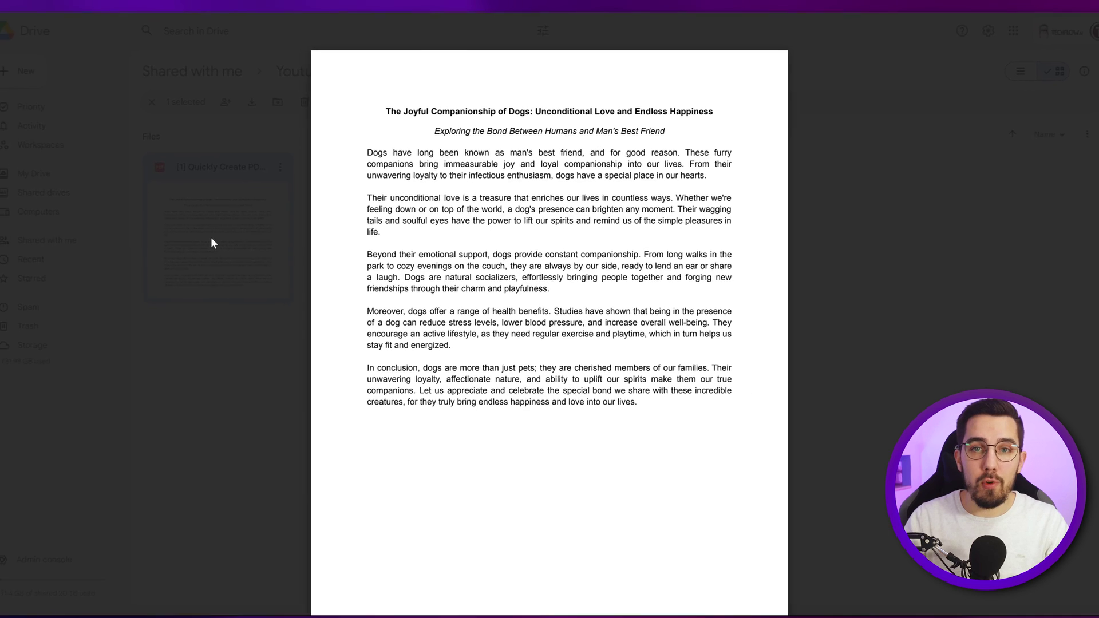
click(224, 236)
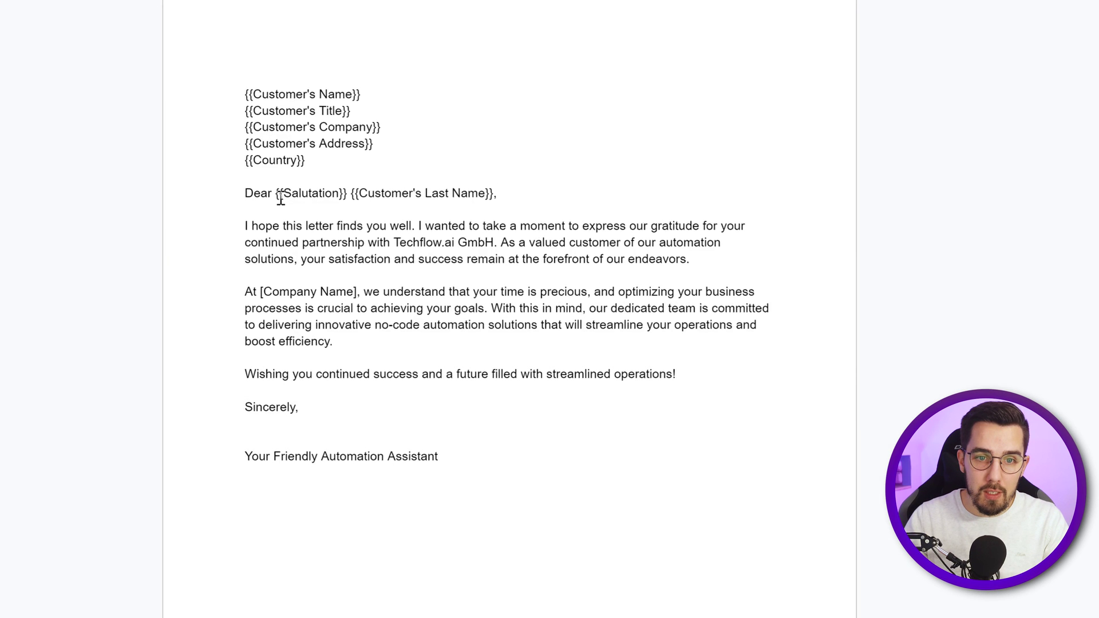
drag(277, 191, 283, 190)
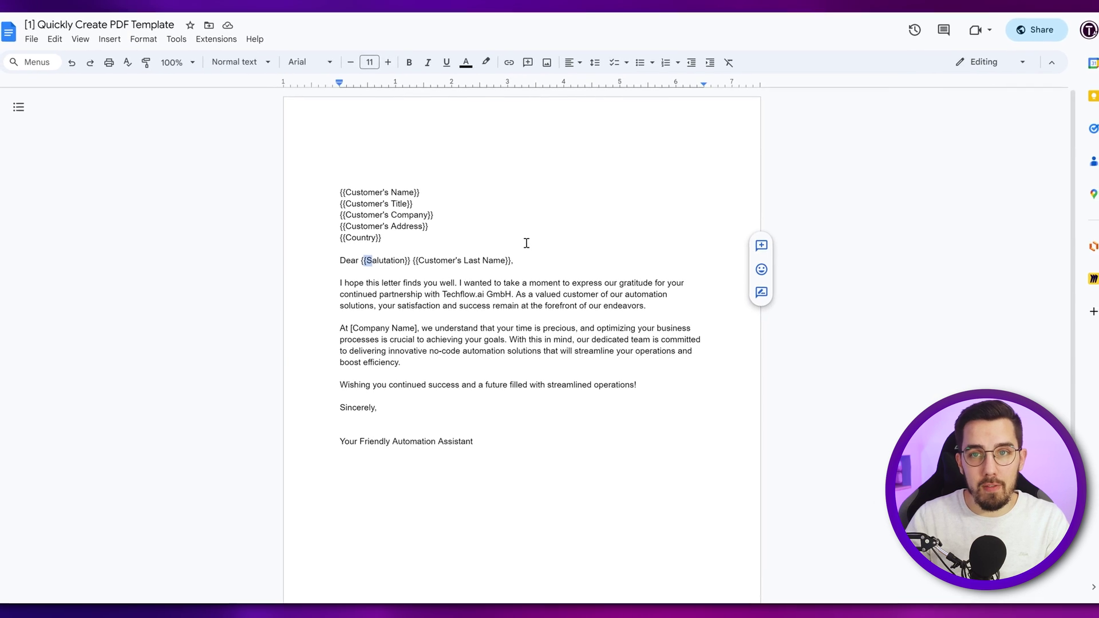
click(525, 257)
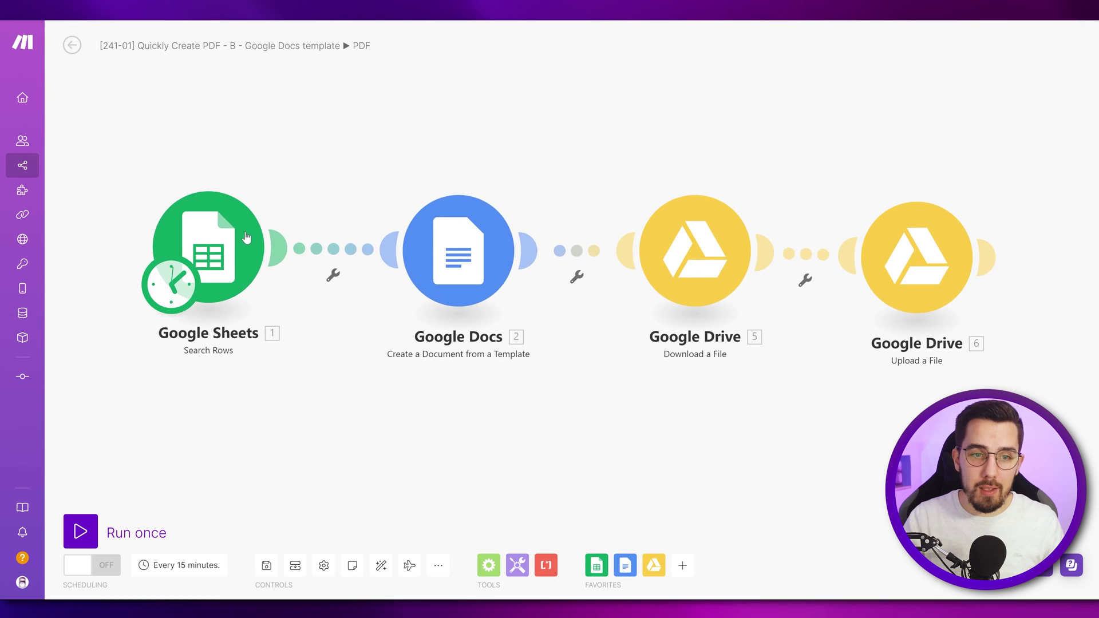
Step: Review the Search Rows first-name filter (Manuel), then the Create a Document from a Template settings
click(238, 238)
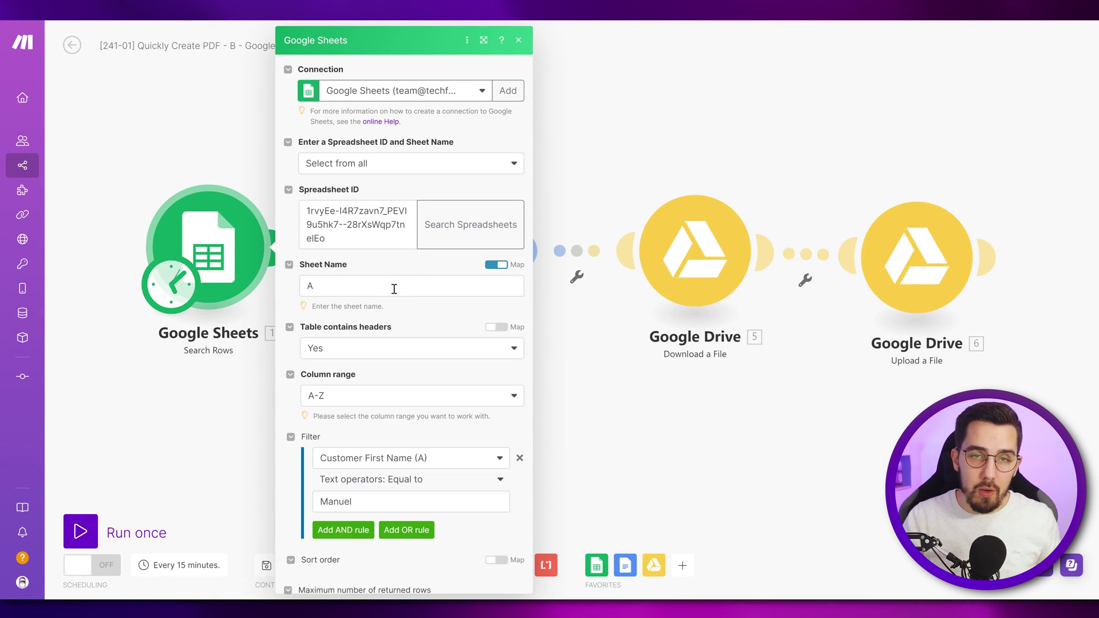
scroll(400, 354, down, 2)
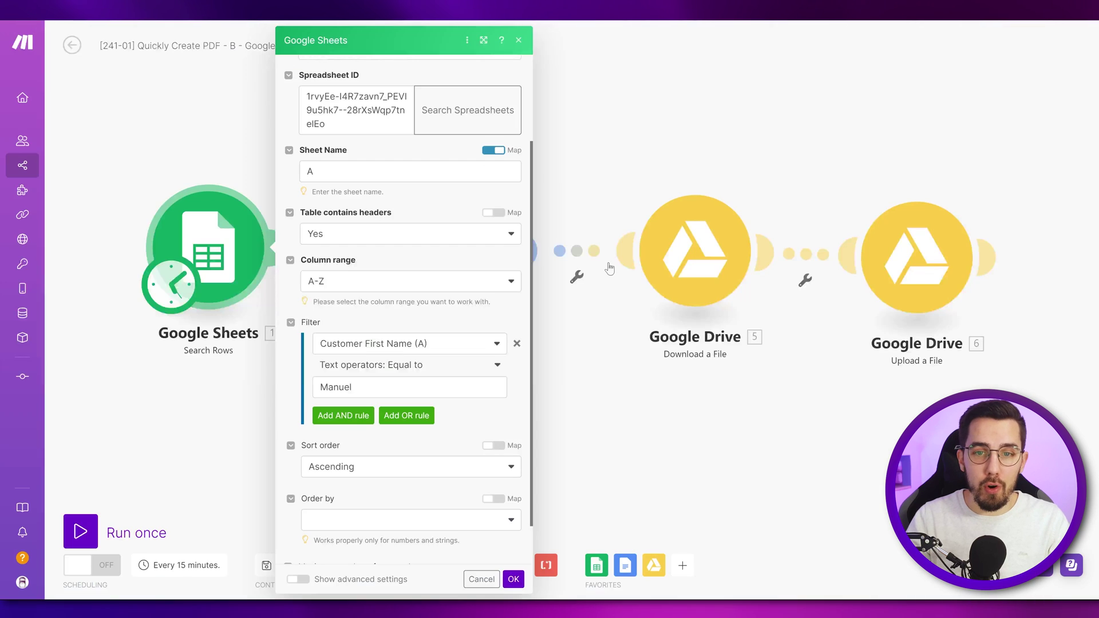
click(432, 251)
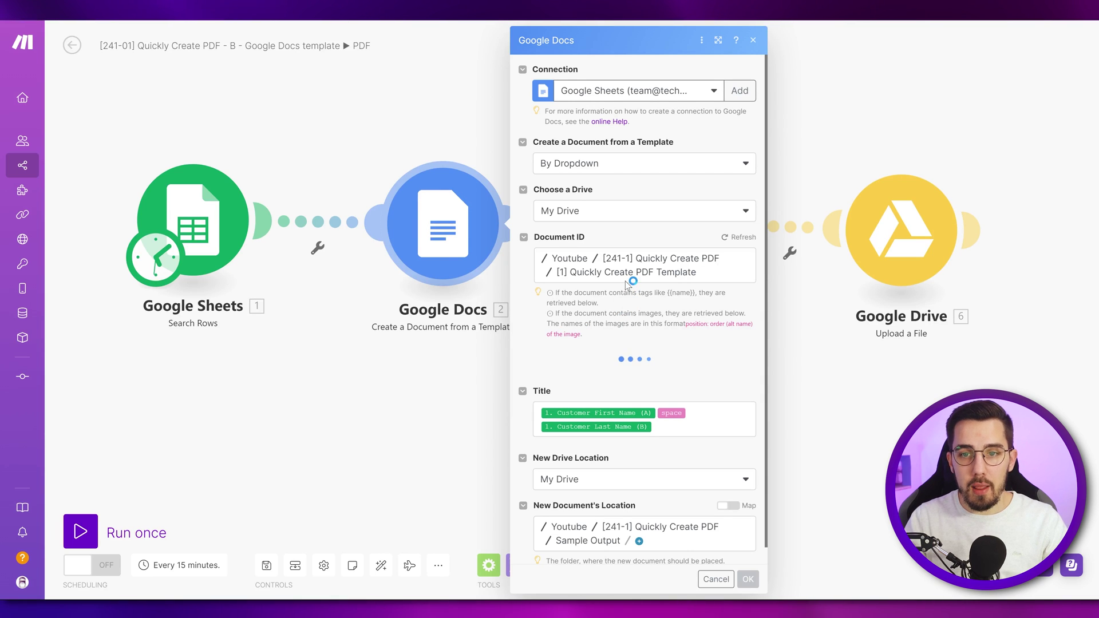
scroll(659, 286, down, 3)
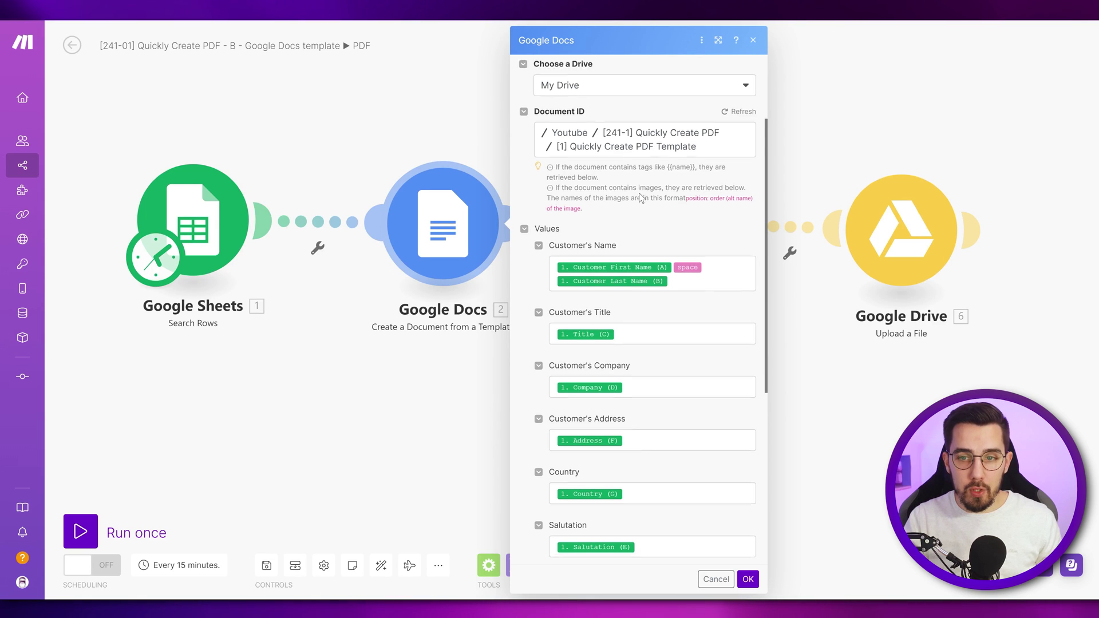
scroll(639, 198, down, 1)
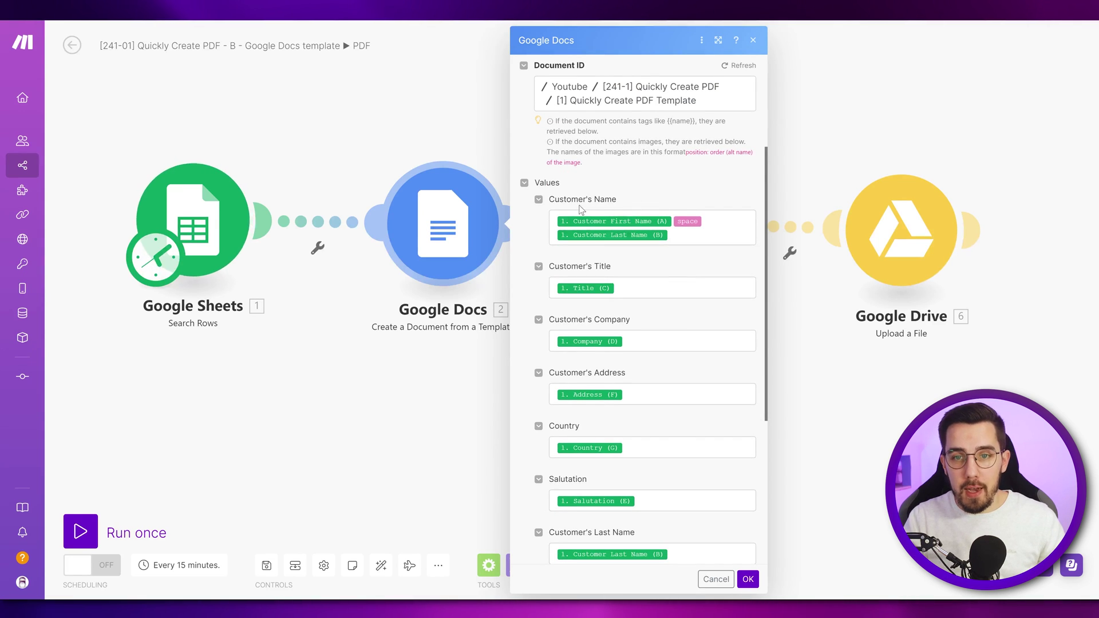
scroll(613, 269, down, 2)
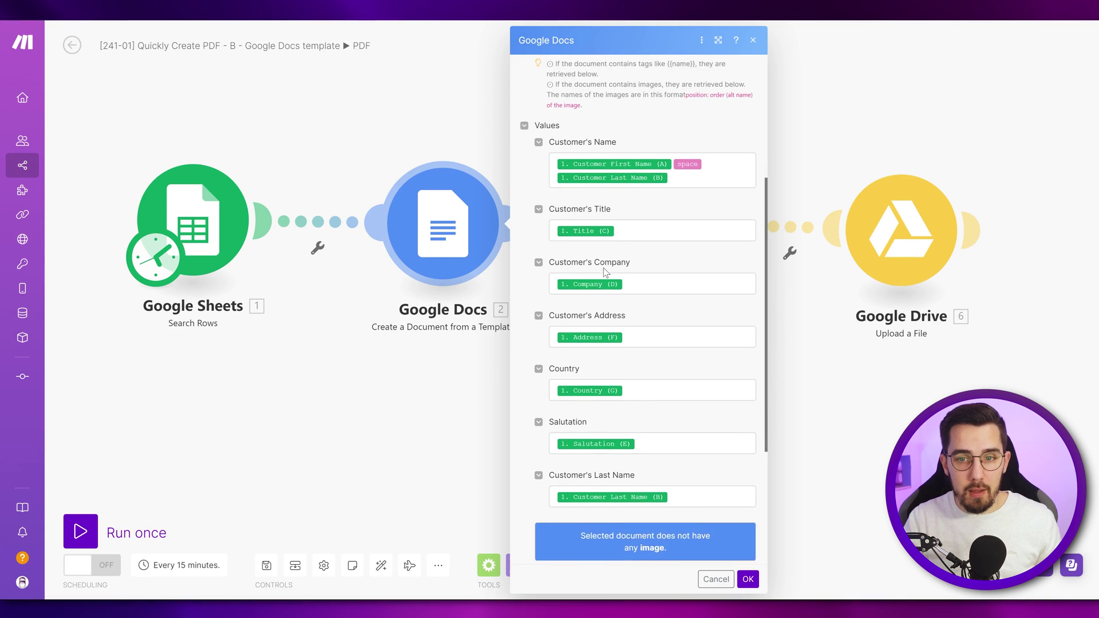
scroll(613, 269, down, 1)
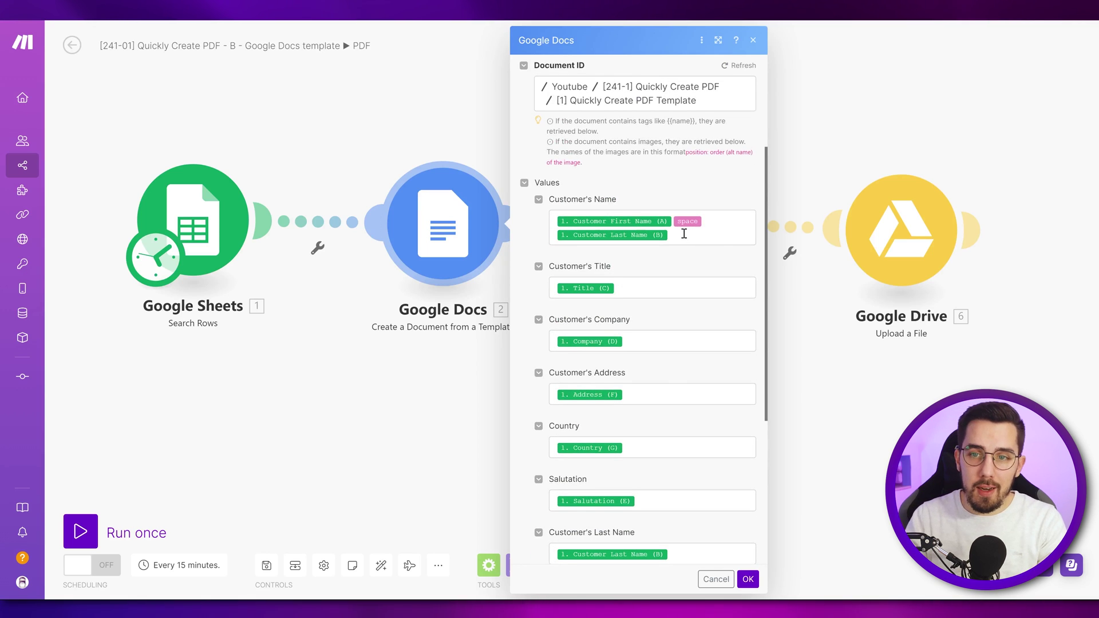
Step: Inspect which spreadsheet column fills the Customer's Name placeholder
click(685, 233)
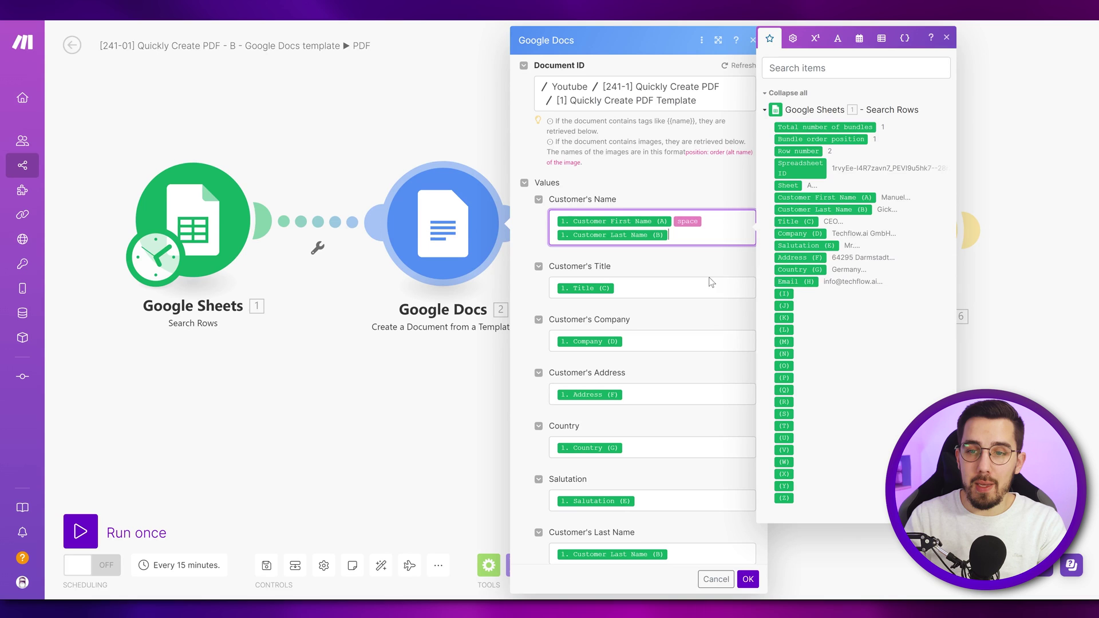
click(695, 269)
scroll(695, 269, down, 3)
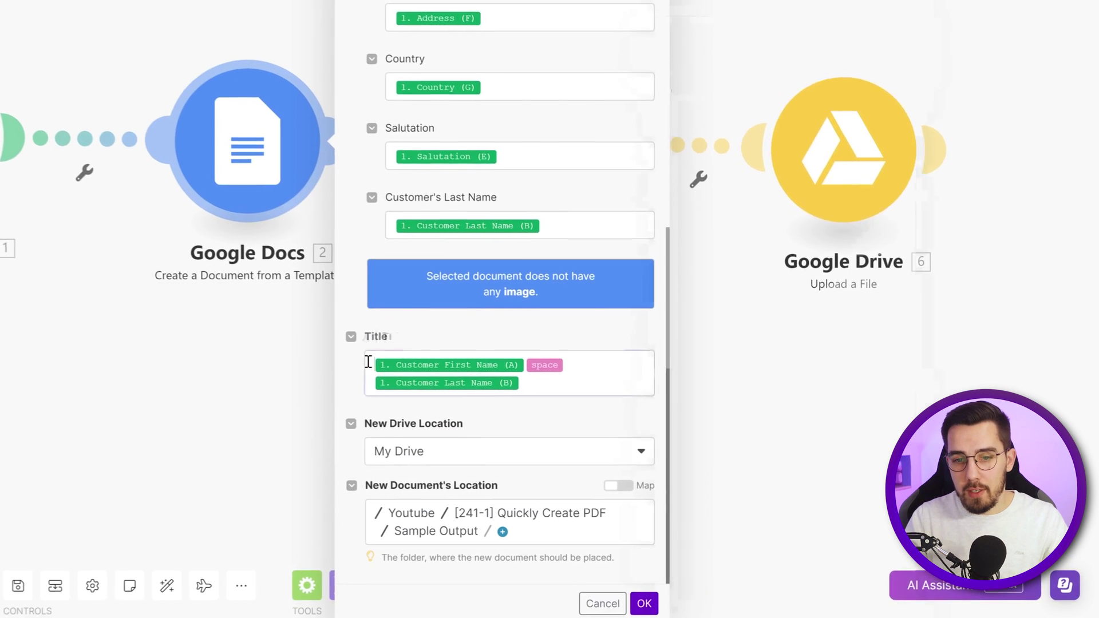
Step: Prefix the document title with formatDate(now; YYYY-MM-DD) - and save the Docs module
click(534, 394)
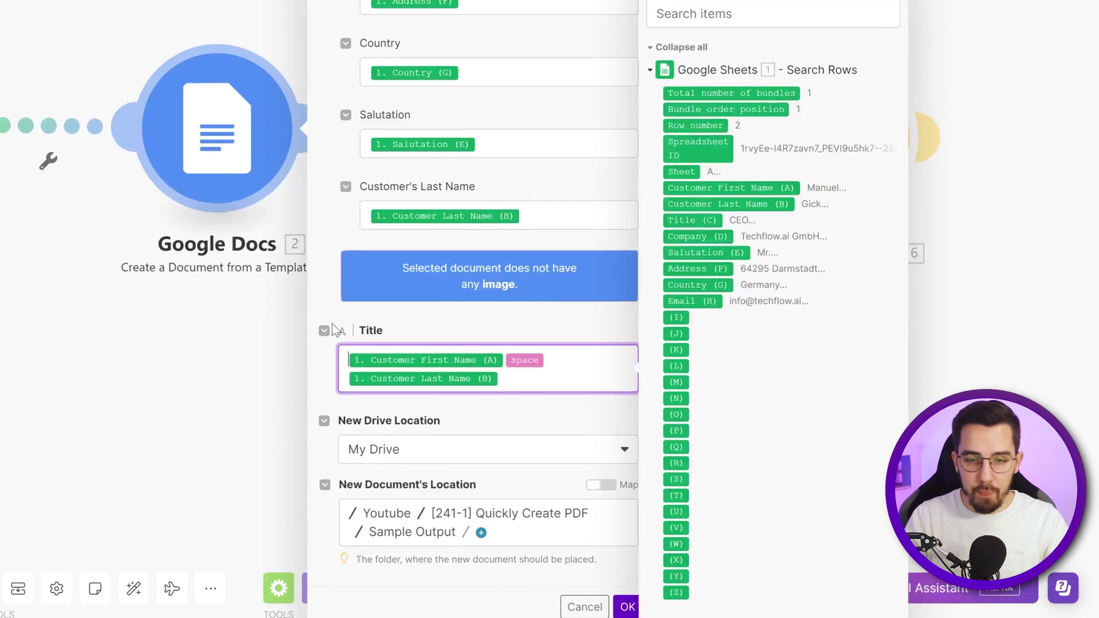
text(formatDate( )
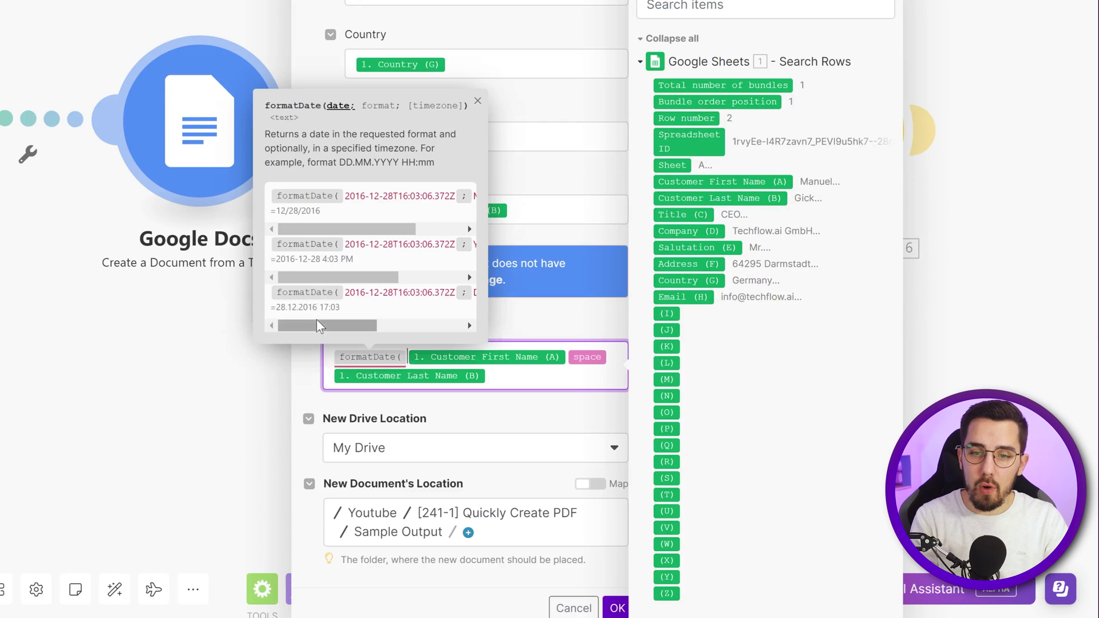
text({{)
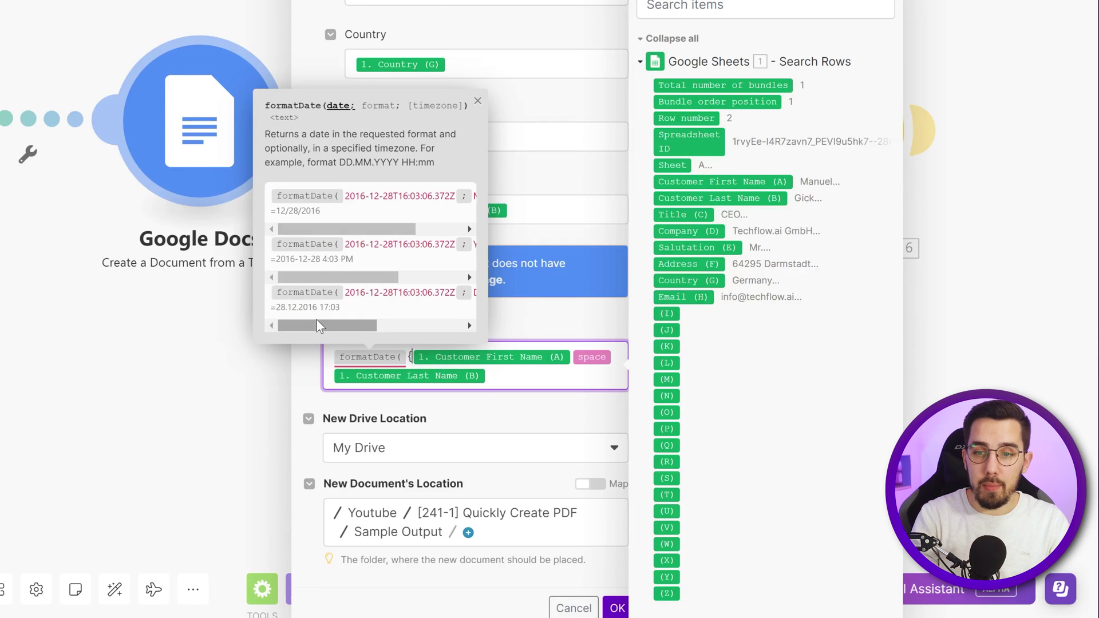
text(now}};)
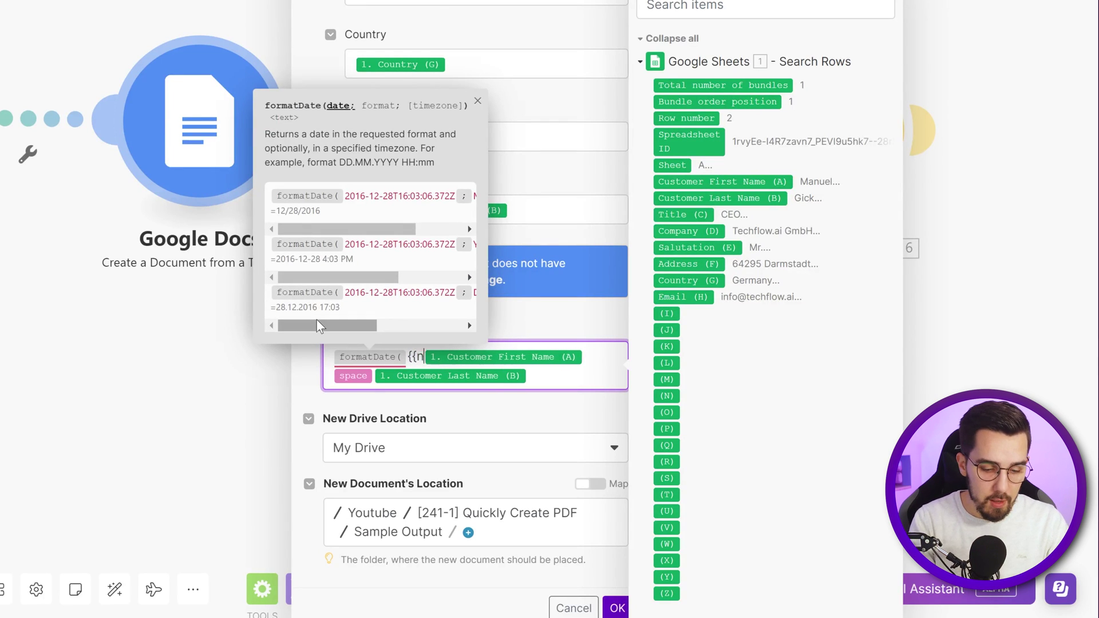
text(YYYY-MM-DD)
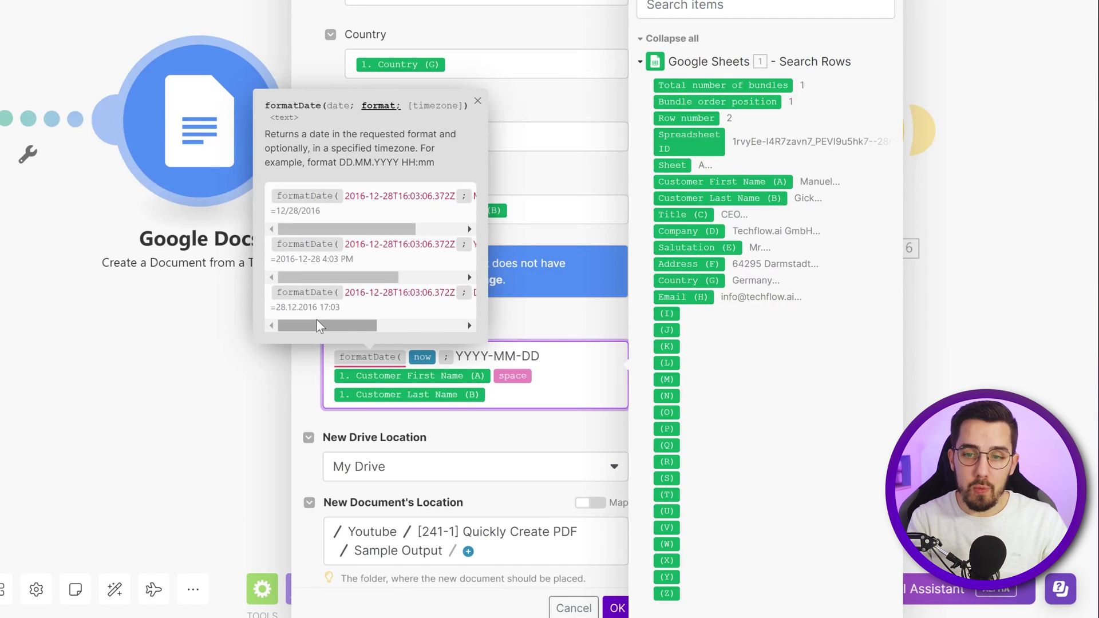
text() -)
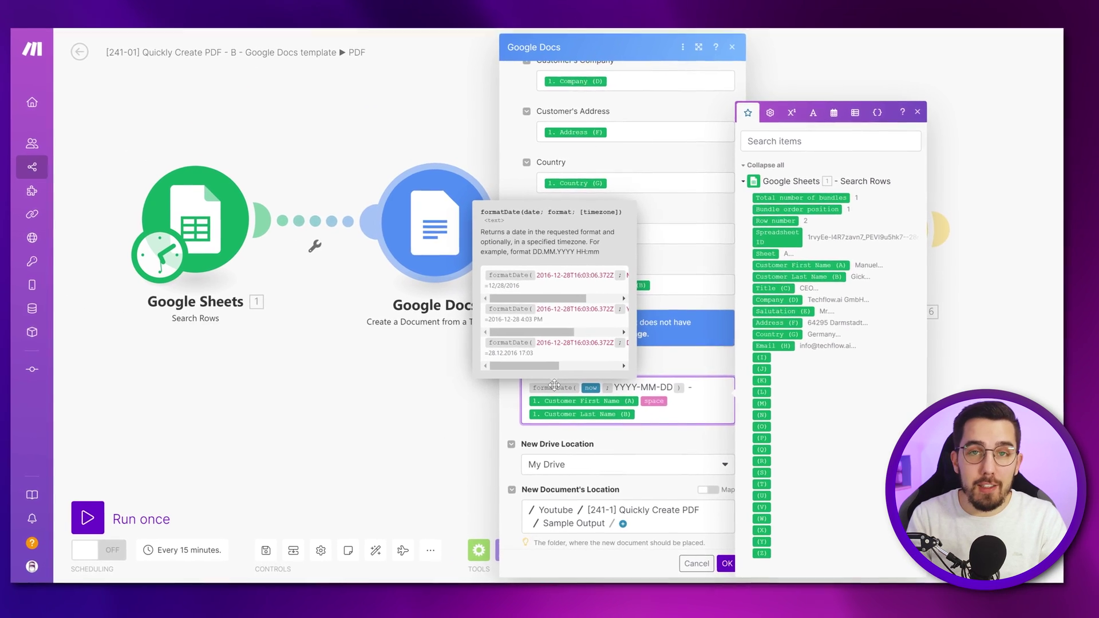
click(708, 436)
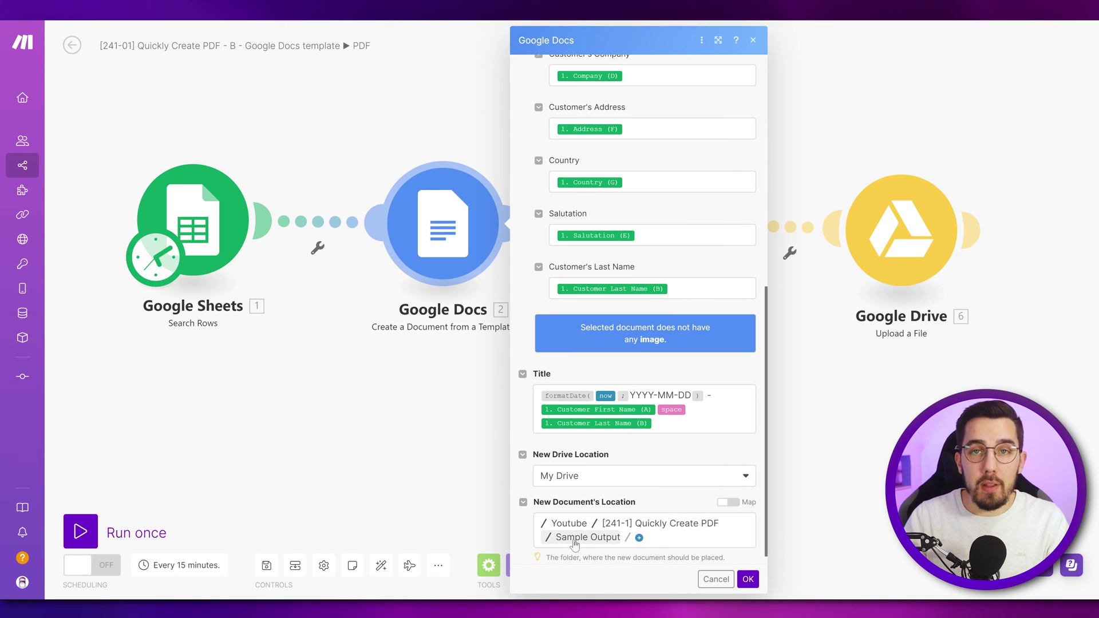
click(746, 579)
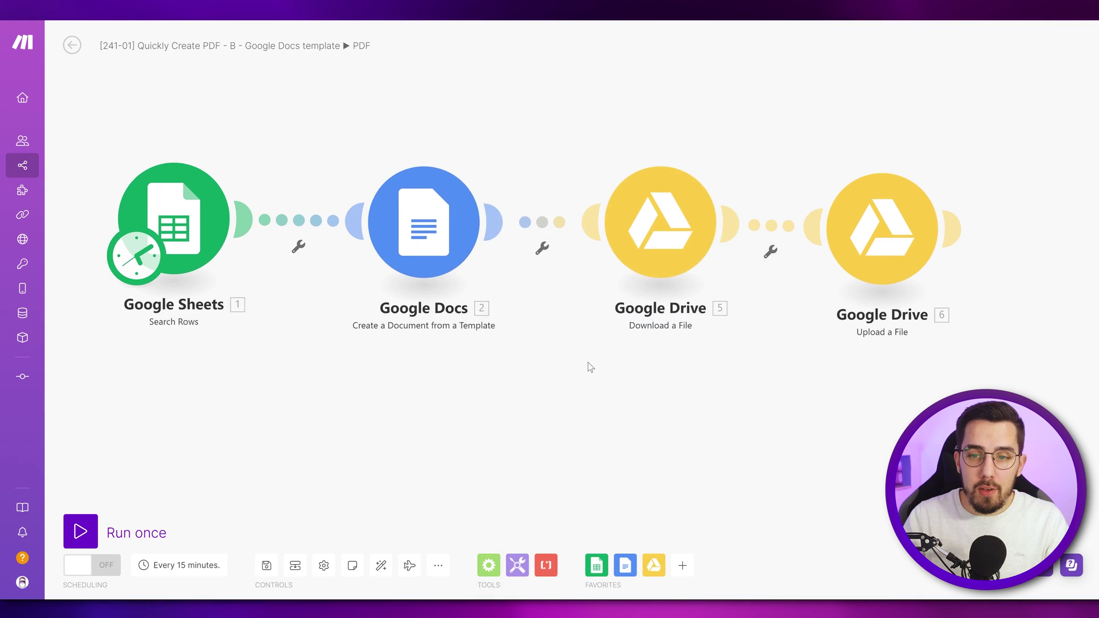
Step: Show the Download a File module's advanced file conversion options
drag(726, 463, 588, 363)
click(586, 220)
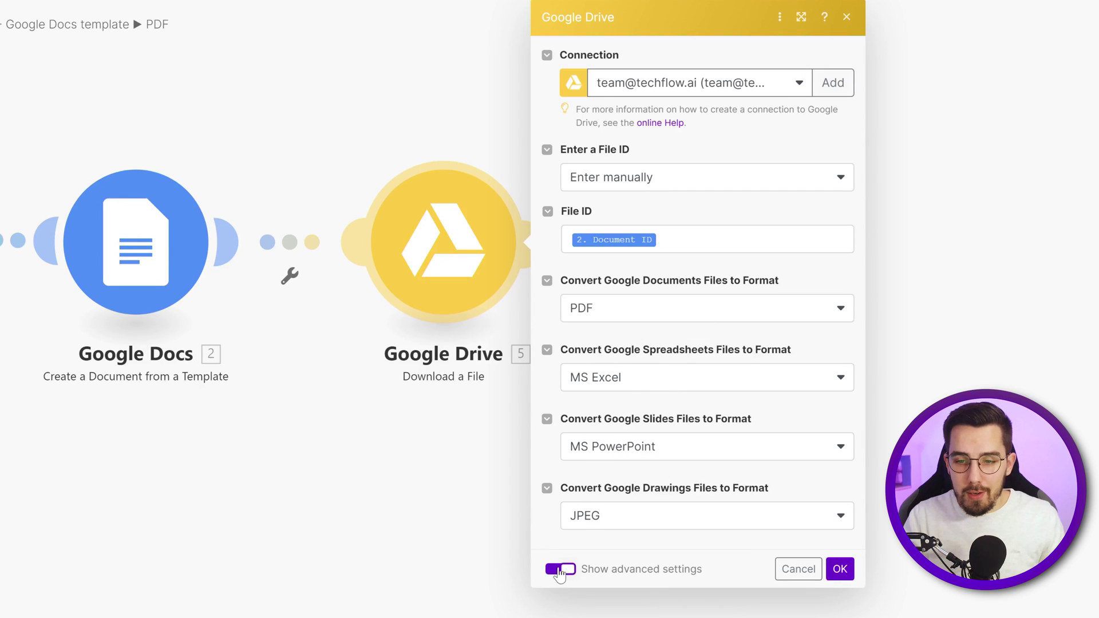
click(560, 570)
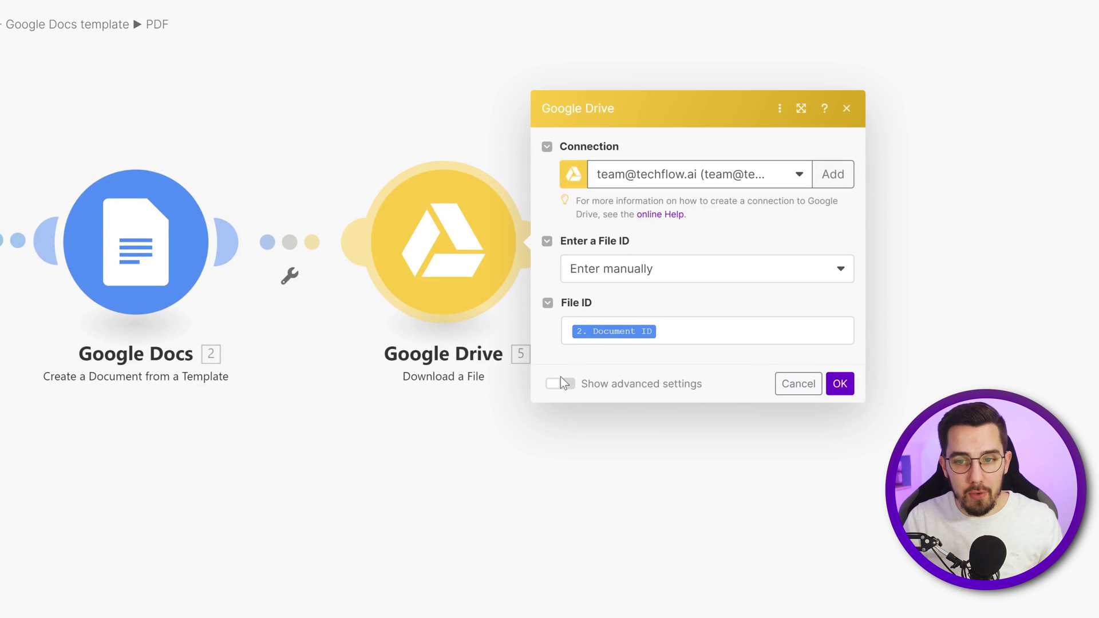
click(561, 385)
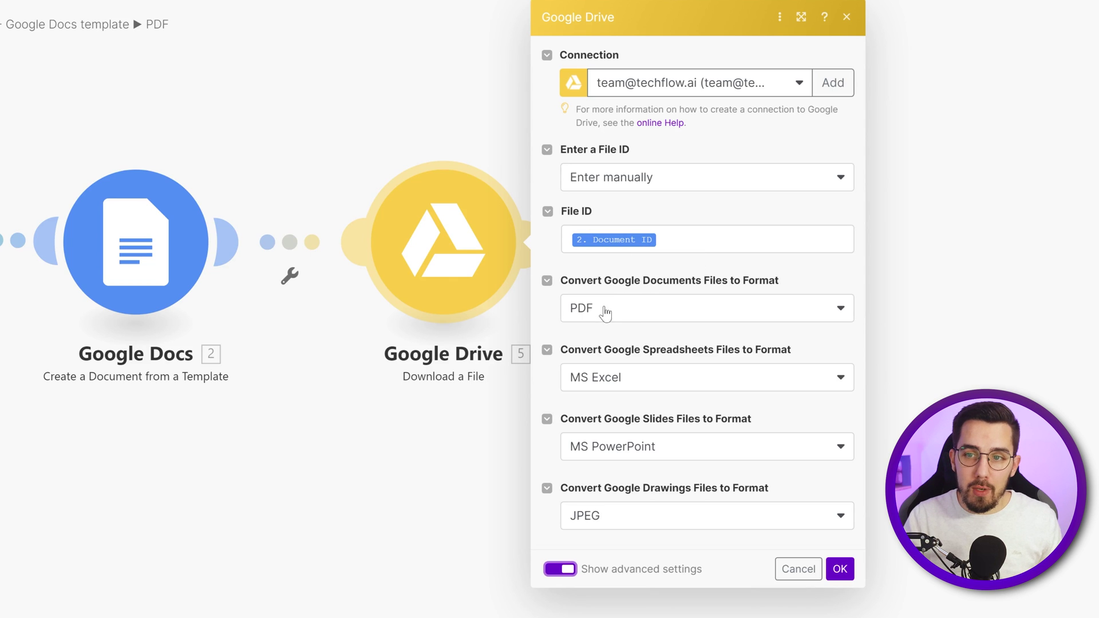
Step: Keep PDF as the Google Documents conversion format, leaving spreadsheet and slide formats unchanged
click(605, 309)
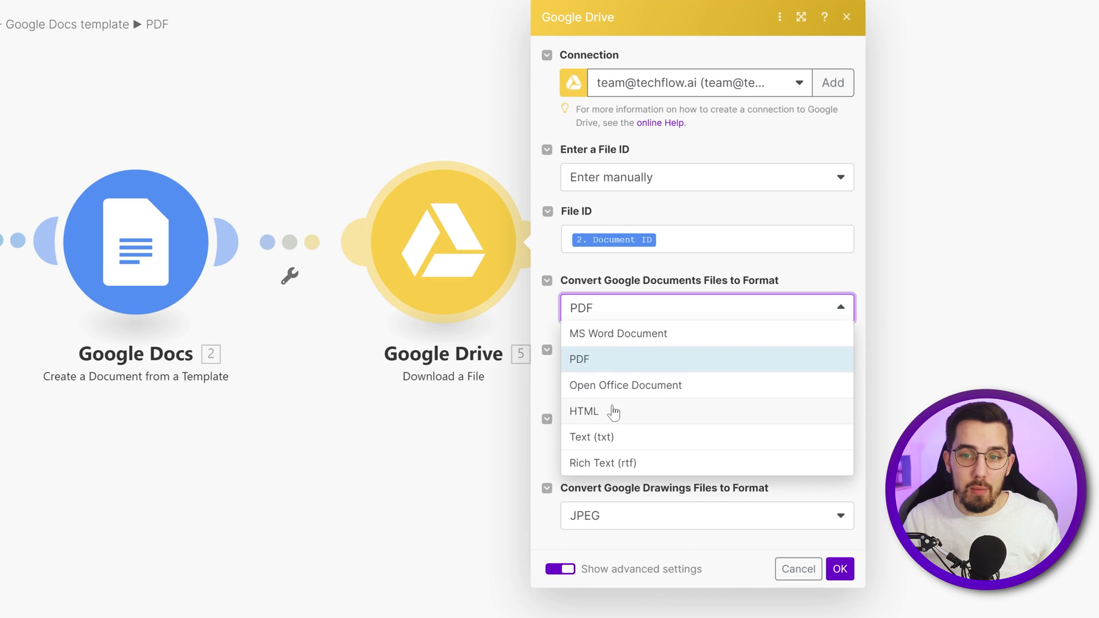
click(629, 361)
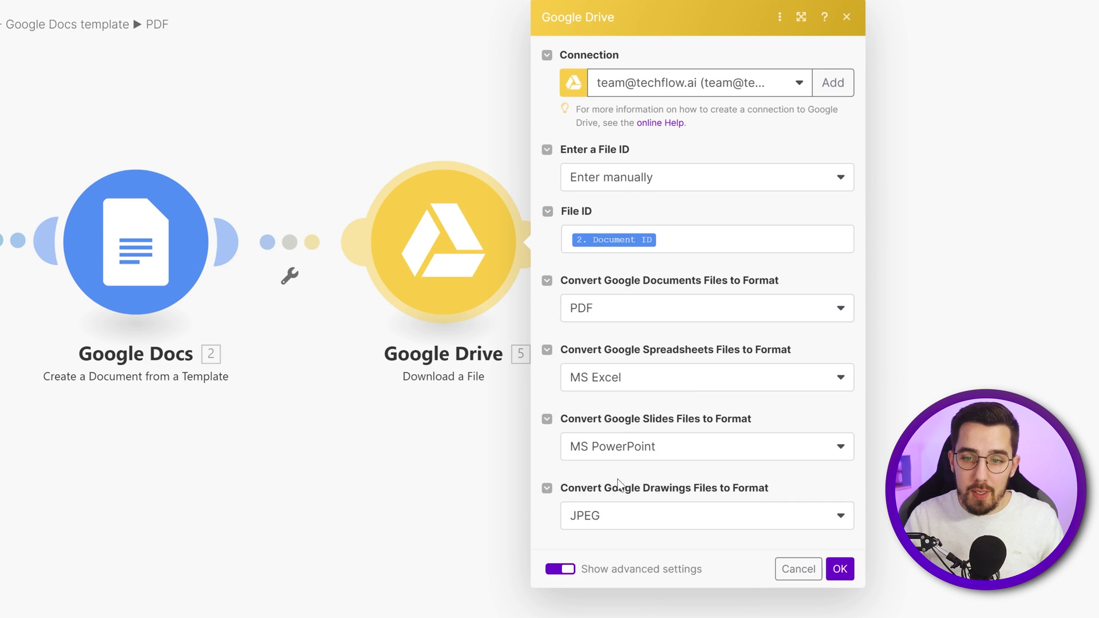
click(677, 378)
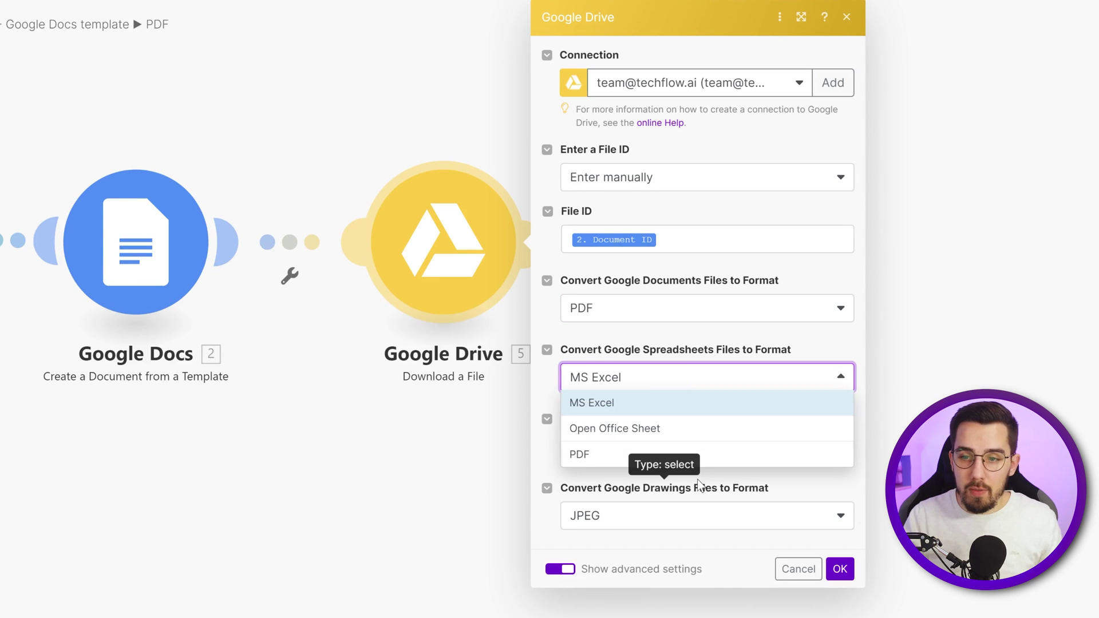
click(648, 488)
click(666, 449)
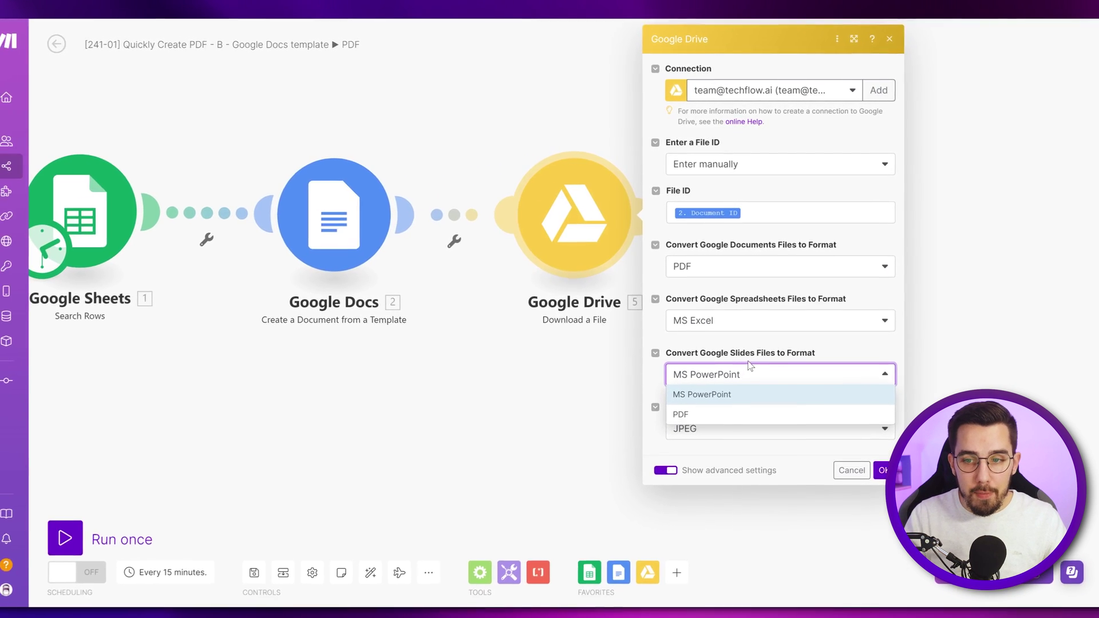
click(755, 356)
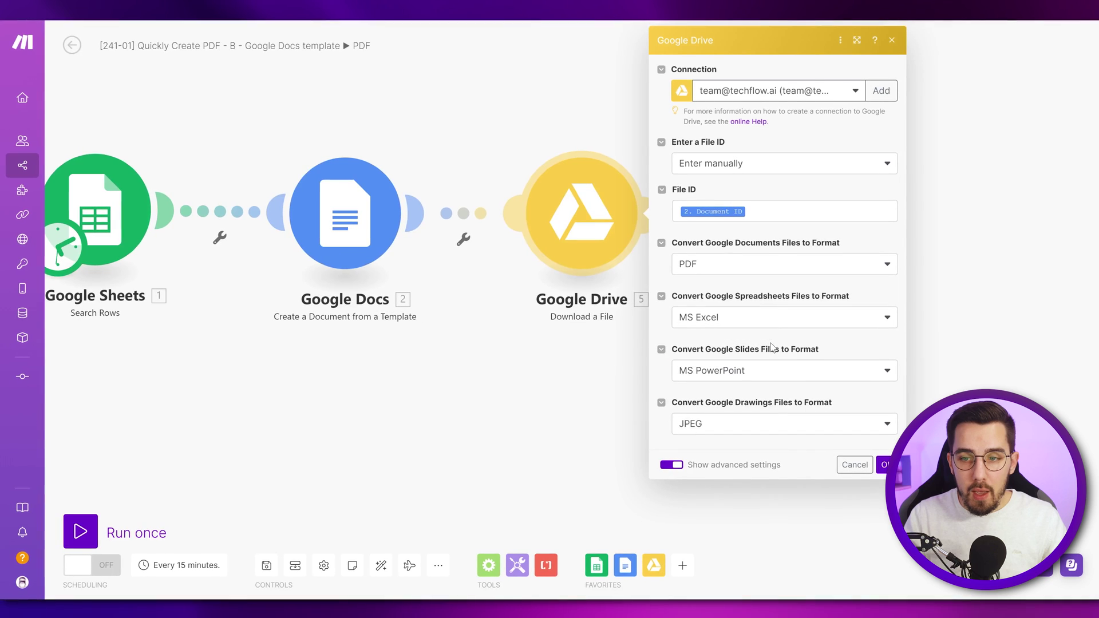
Step: Save the Download a File settings and review the Upload a File module
click(884, 465)
click(754, 214)
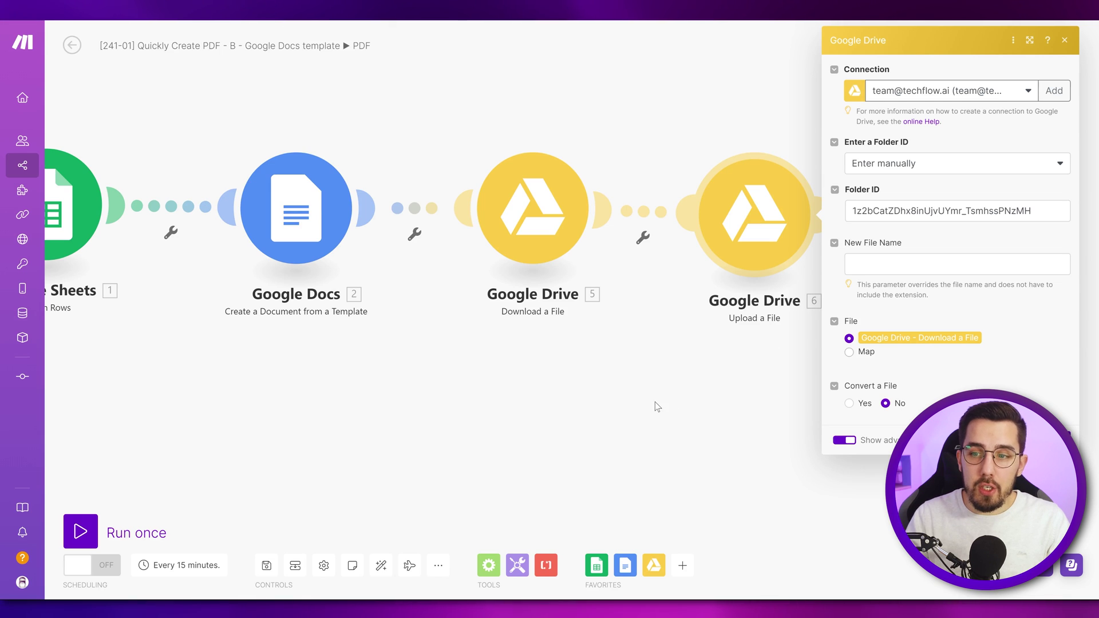
click(393, 419)
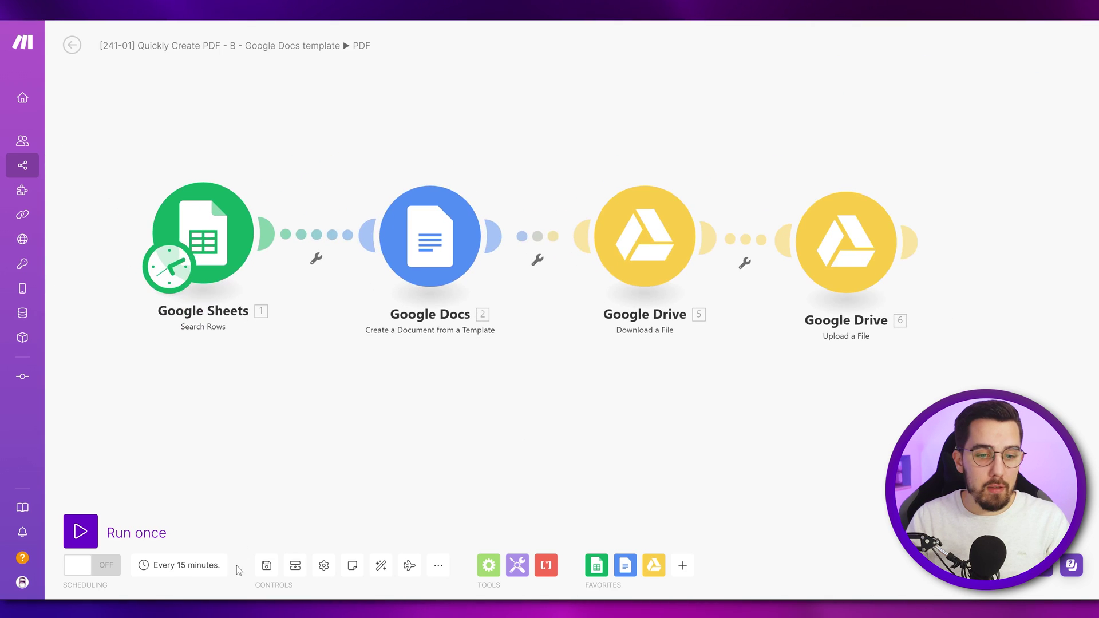
Step: Run the scenario once and check the Google Sheets module's output bundle
click(137, 533)
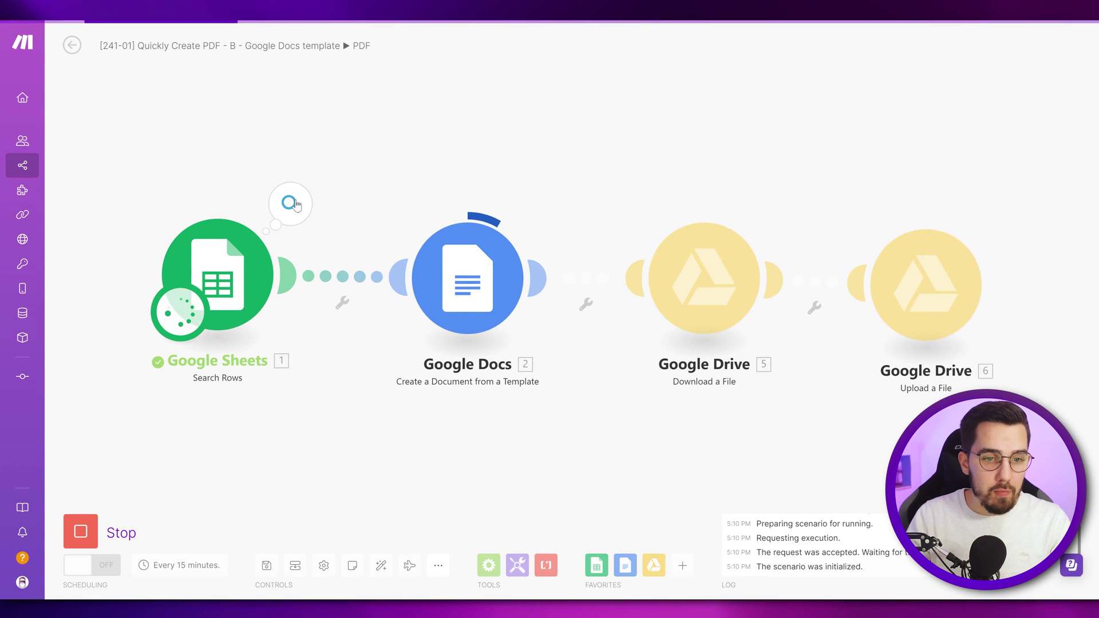
click(291, 204)
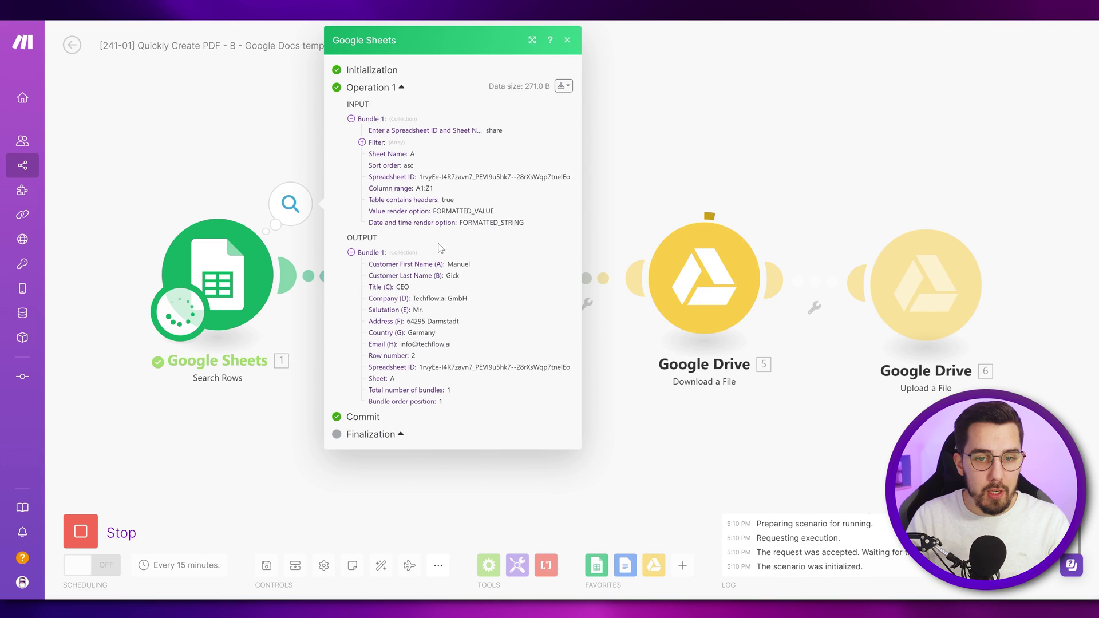
click(423, 480)
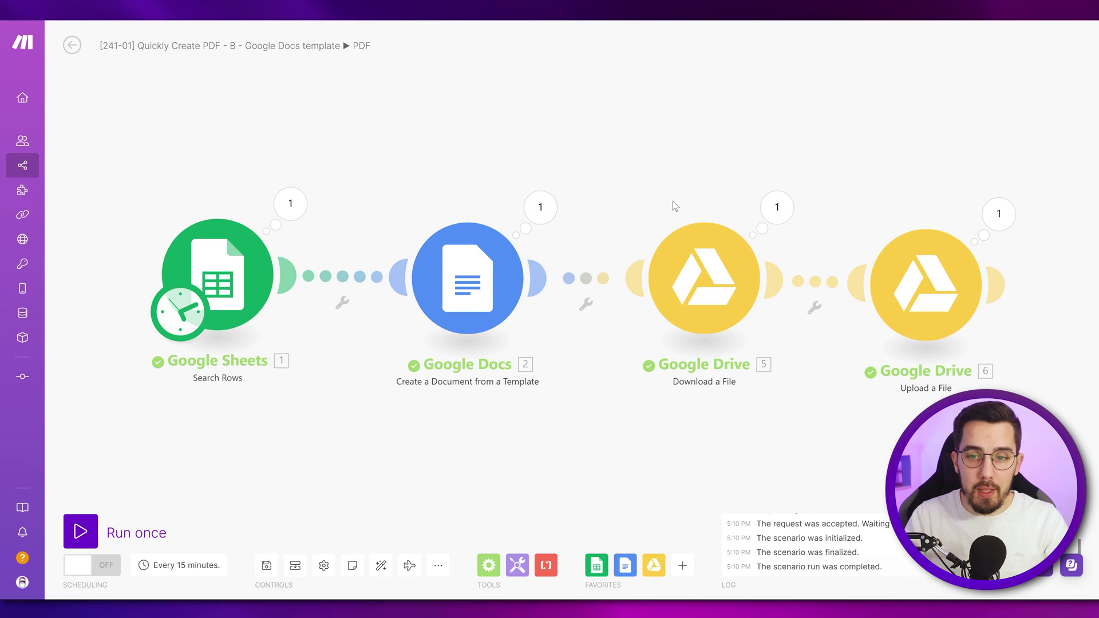
scroll(714, 200, down, 1)
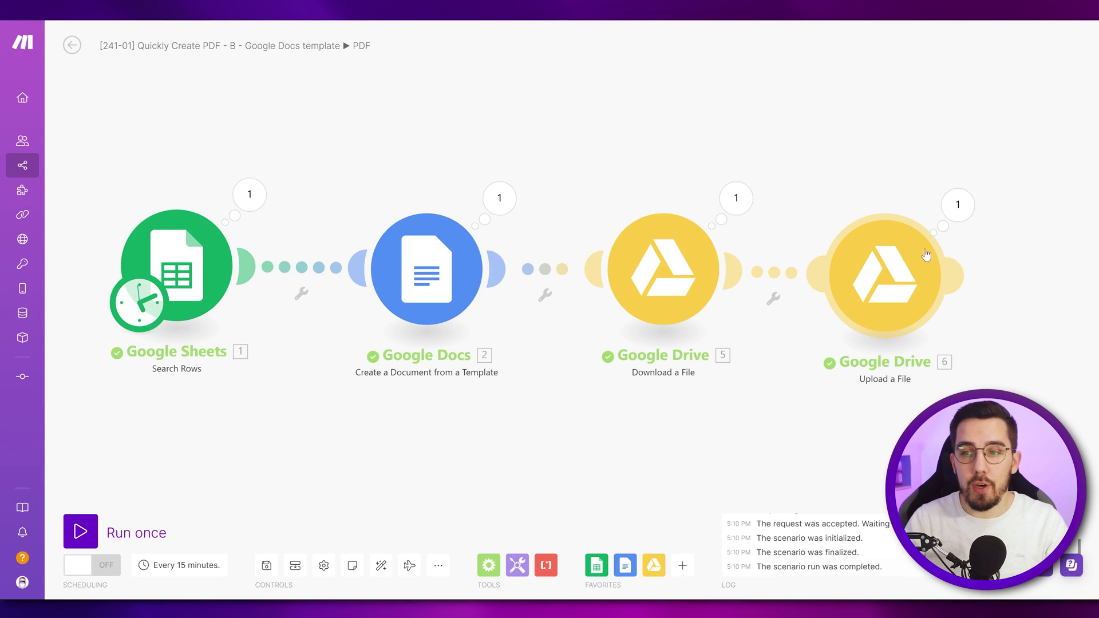
Step: Preview the generated 2024-01-08 PDF in the Sample Output folder
key(ctrl+Tab)
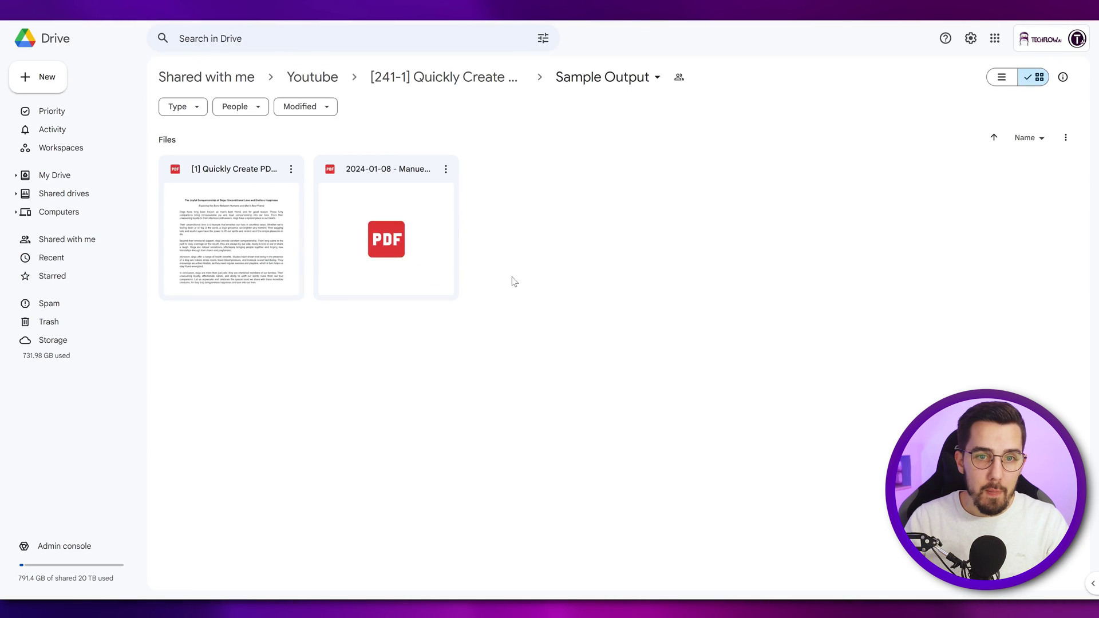
double_click(377, 216)
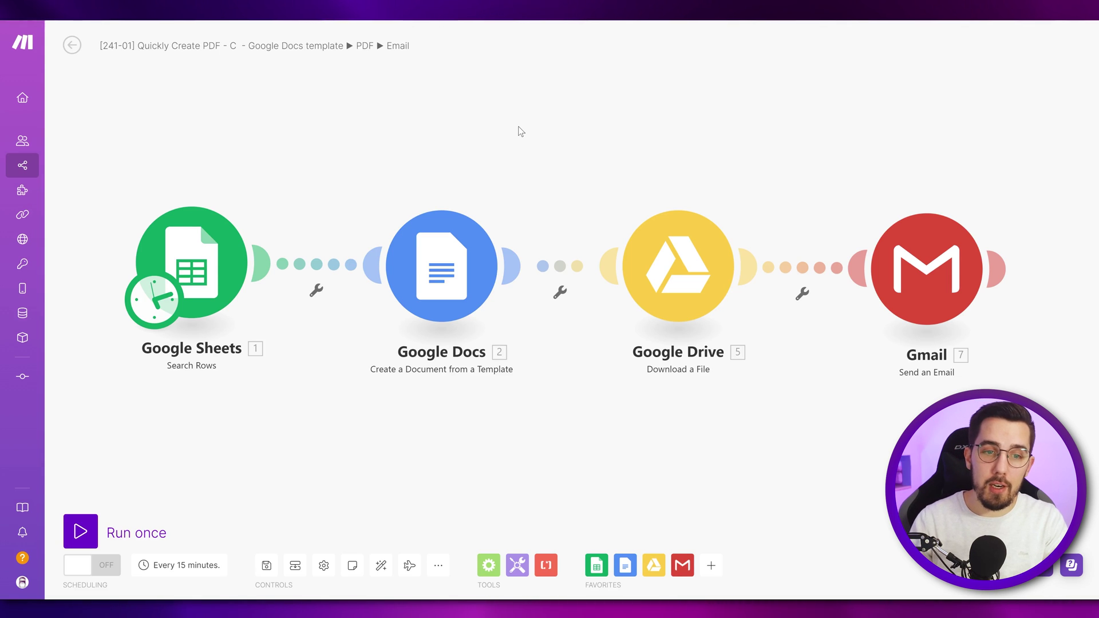
scroll(293, 147, down, 1)
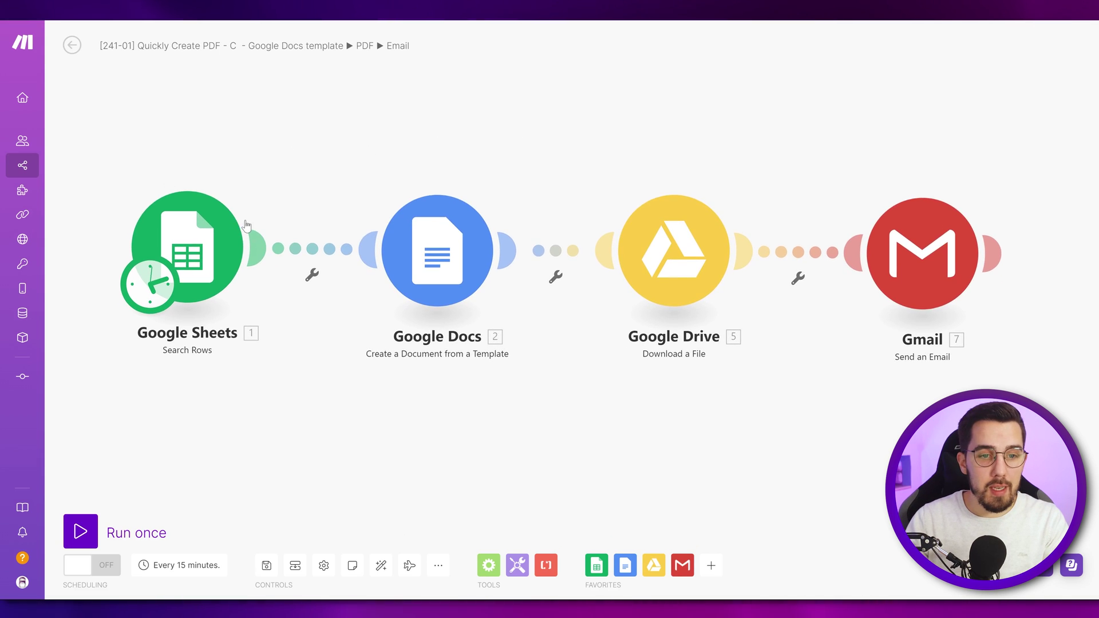
Step: Inspect the email scenario's Sheets search, Docs template and Drive Download a File settings
click(232, 258)
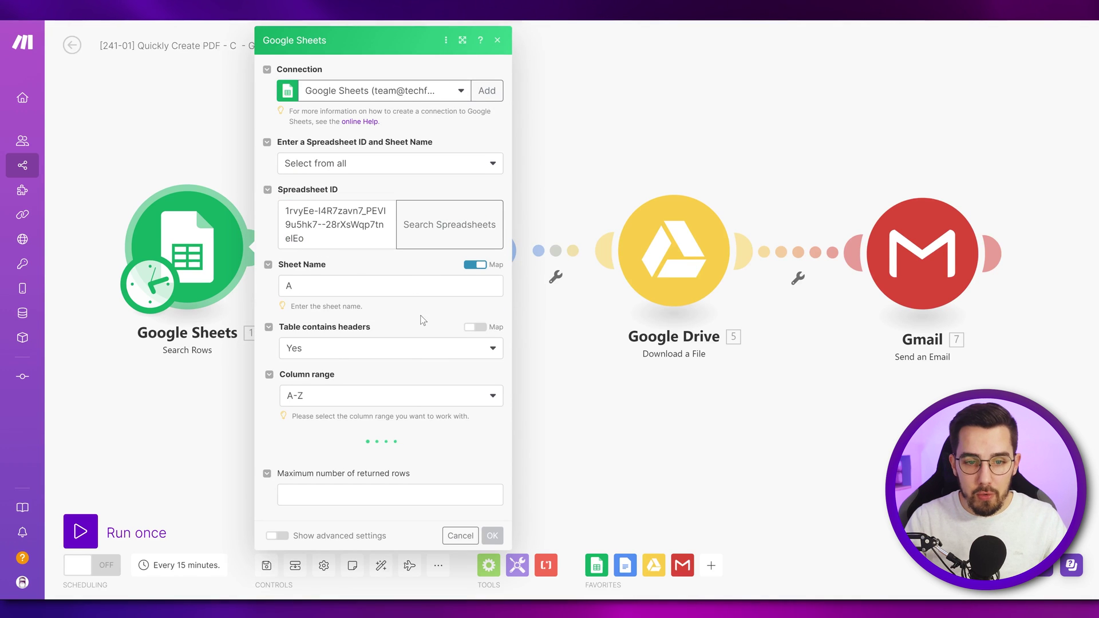
scroll(414, 430, down, 1)
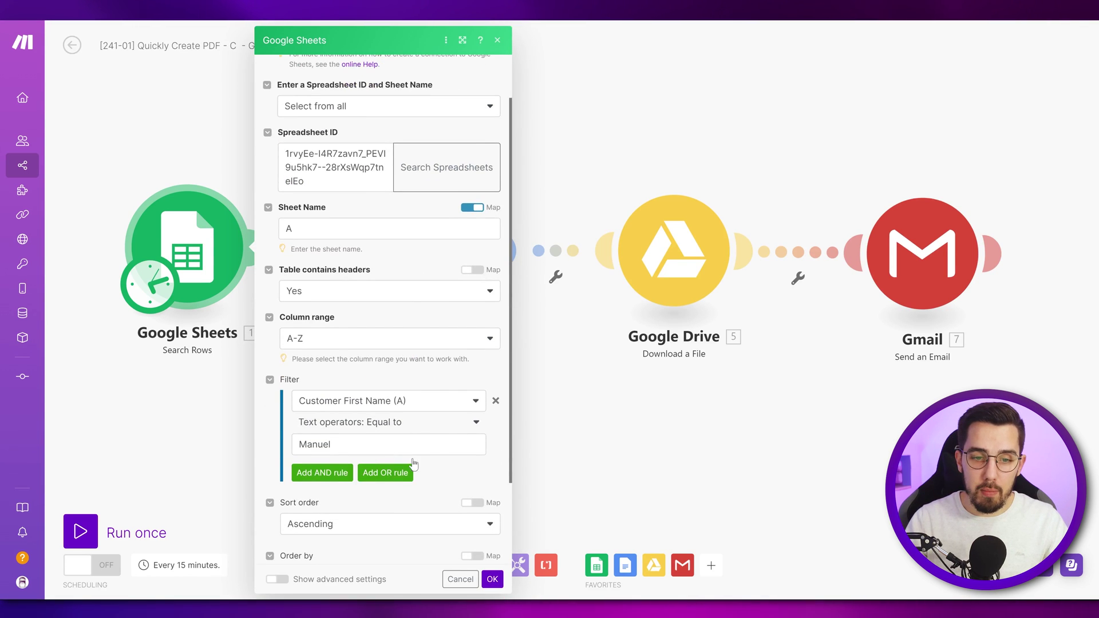
click(606, 405)
click(437, 254)
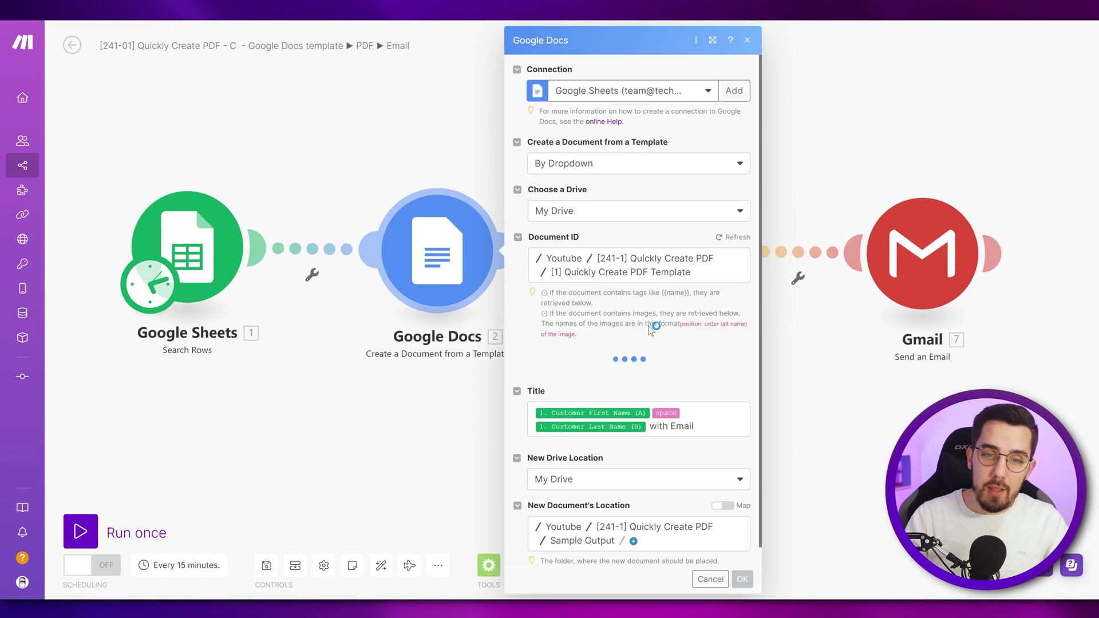
scroll(656, 325, down, 1)
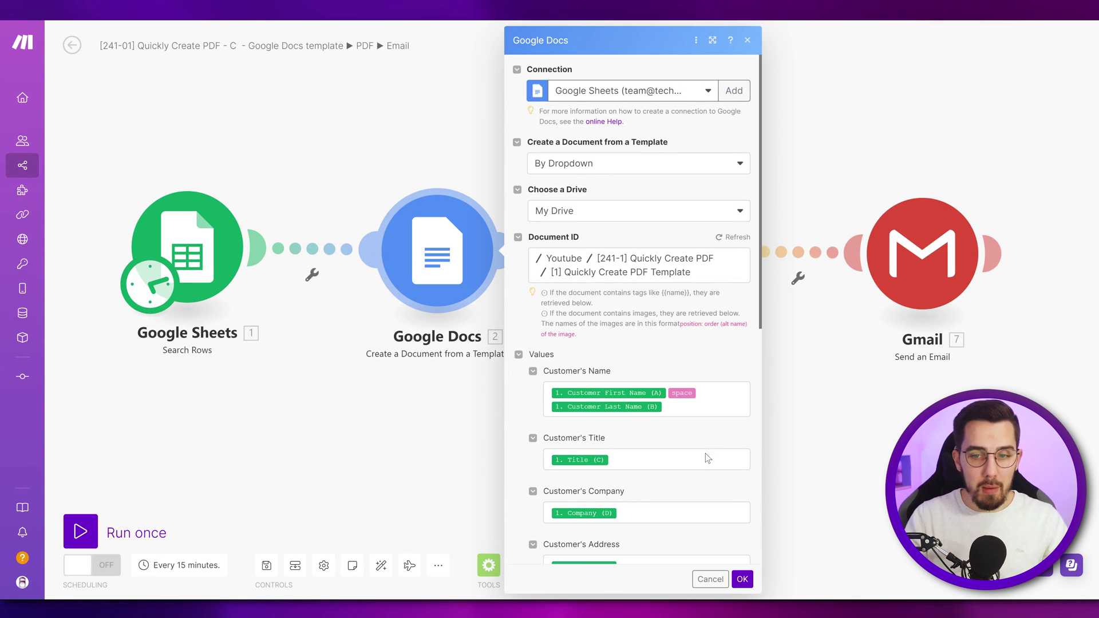
scroll(692, 464, down, 5)
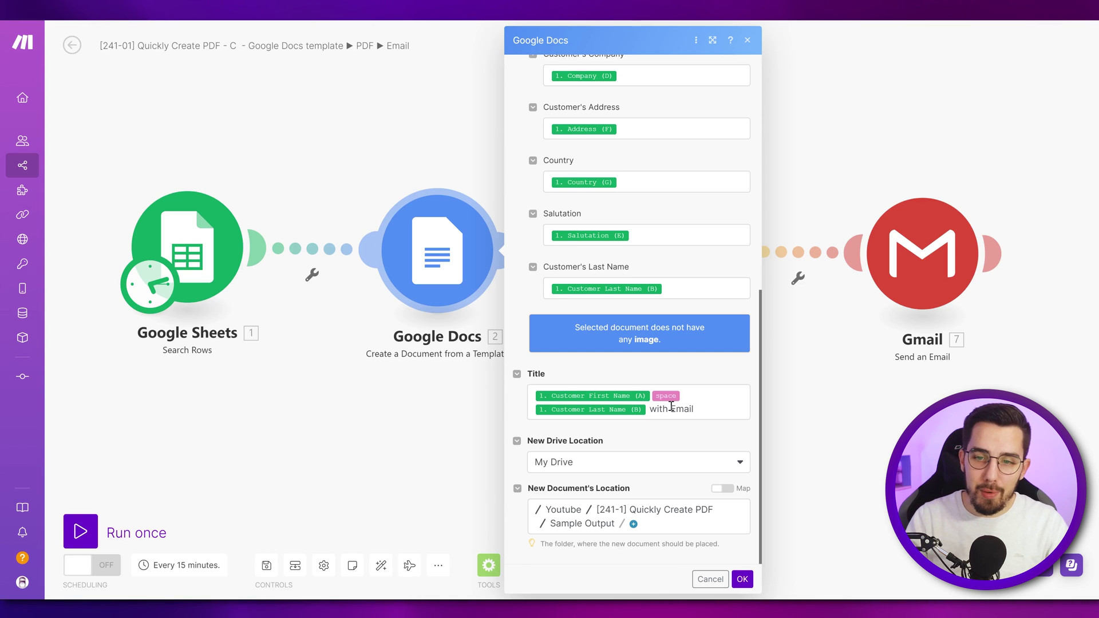
click(857, 442)
click(678, 275)
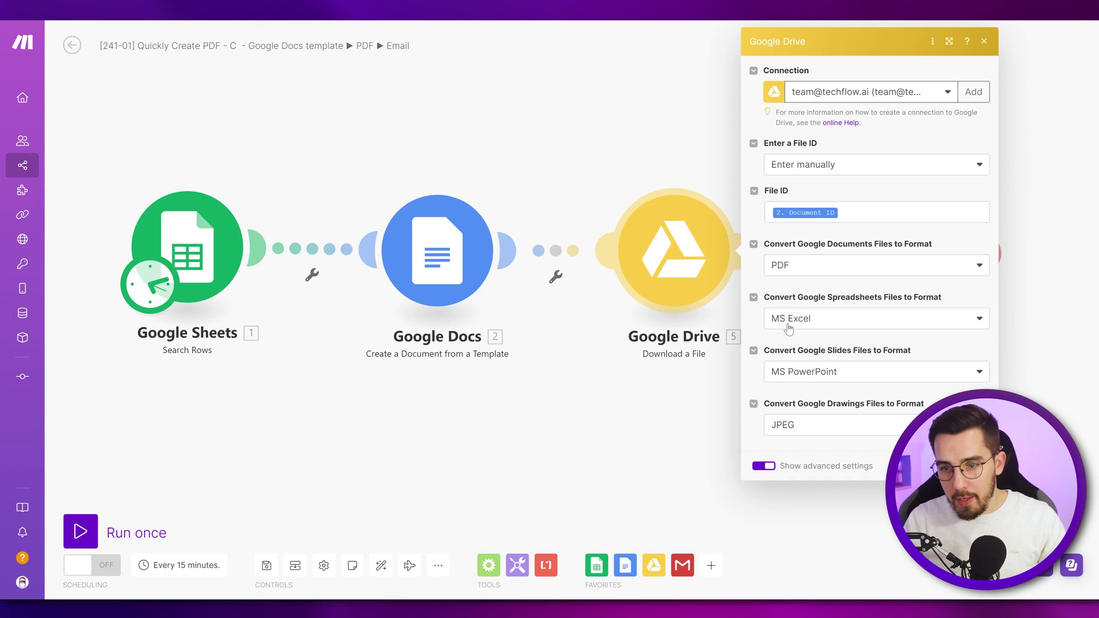
Step: Confirm Send an Email attaches the downloaded PDF, then run the email scenario once
click(596, 196)
click(911, 257)
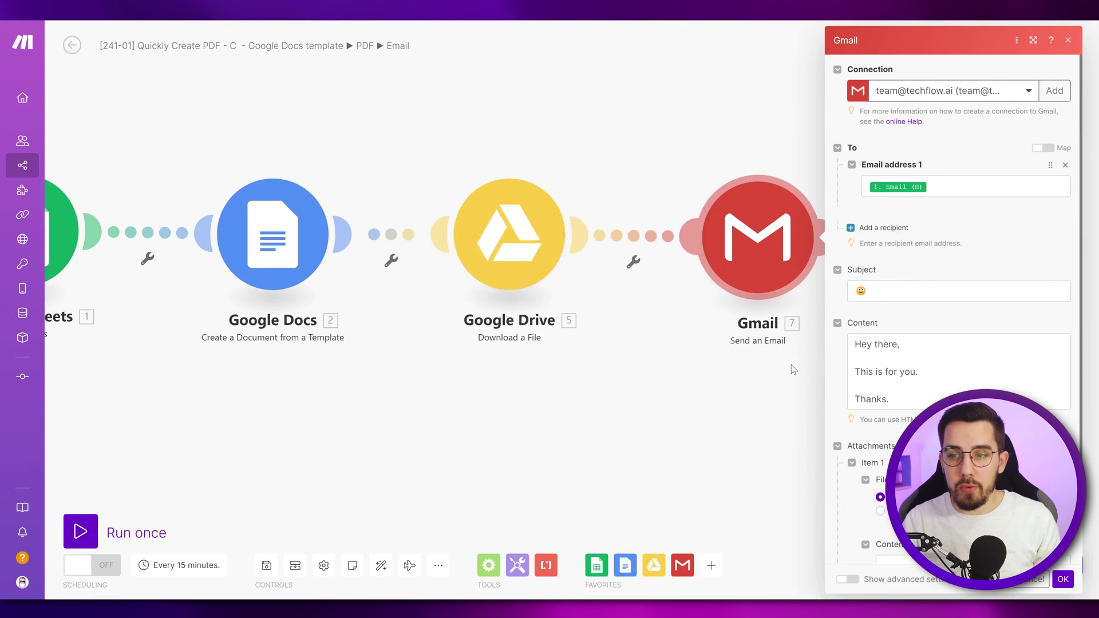
click(675, 377)
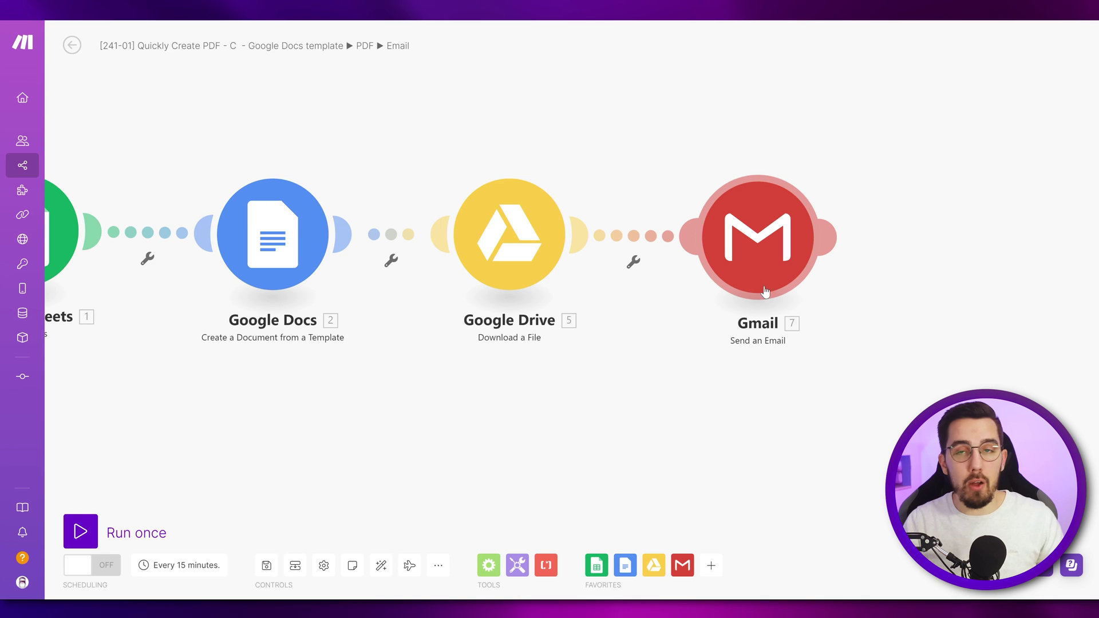
click(767, 252)
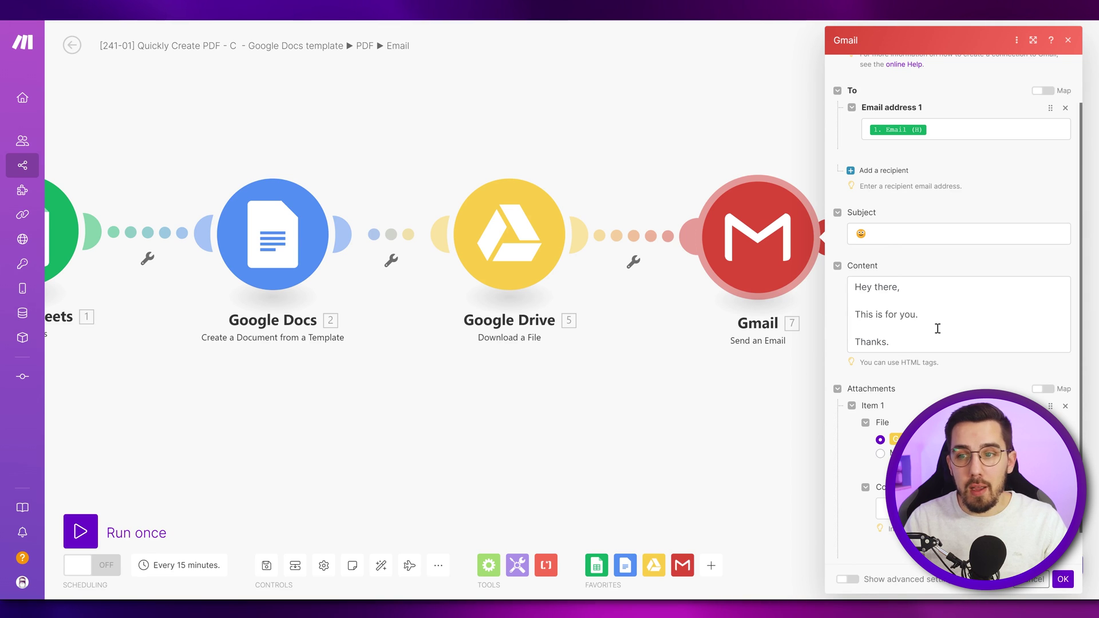
scroll(938, 328, down, 1)
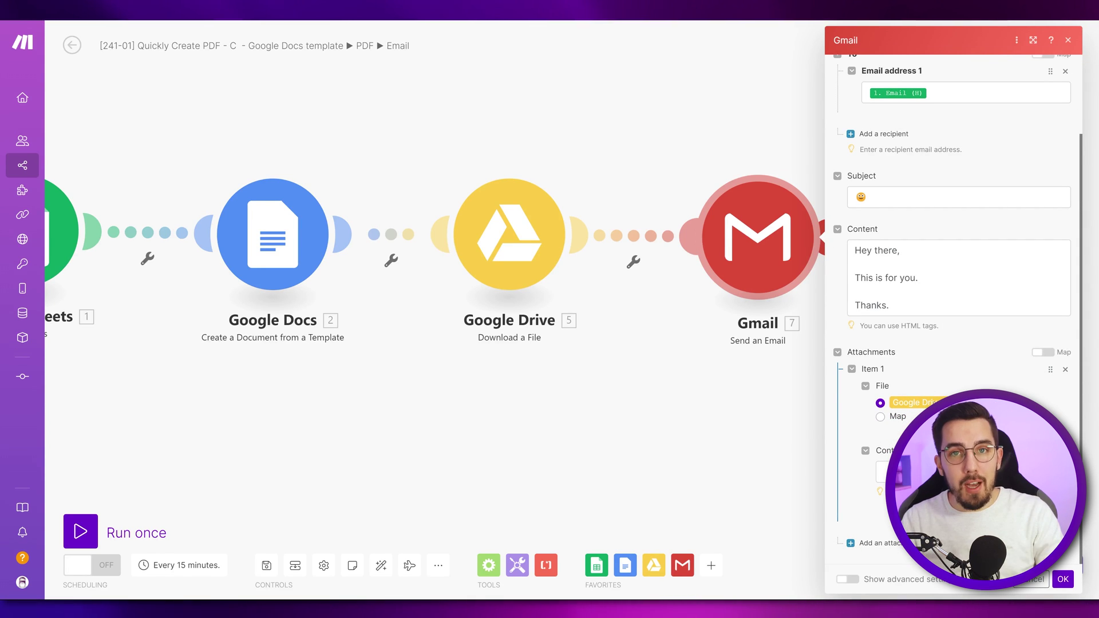
drag(635, 392, 671, 393)
click(672, 393)
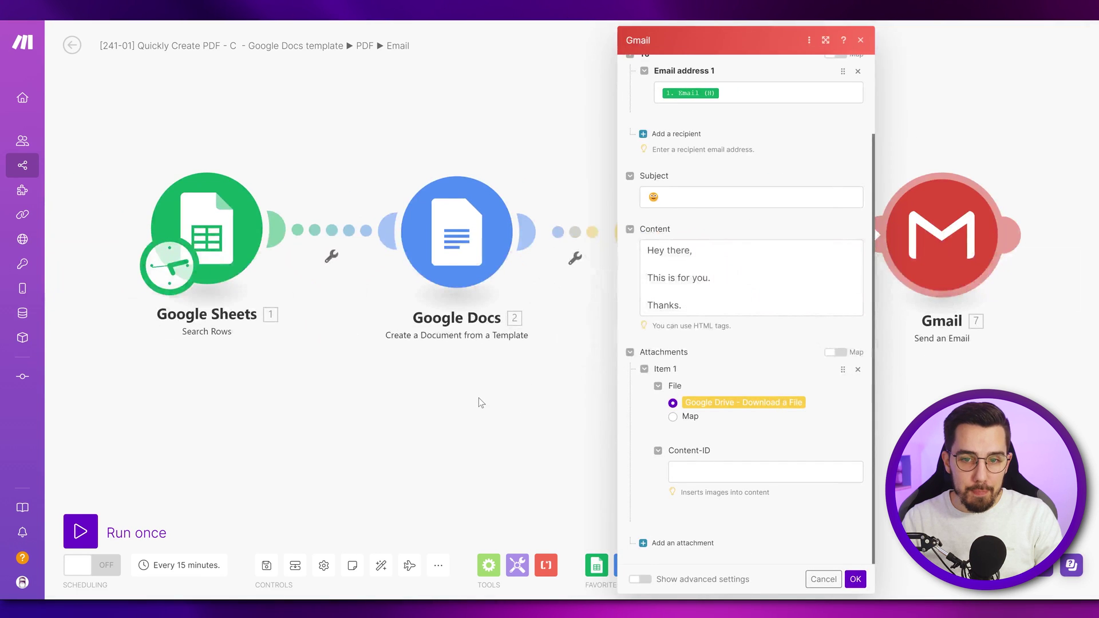
click(137, 532)
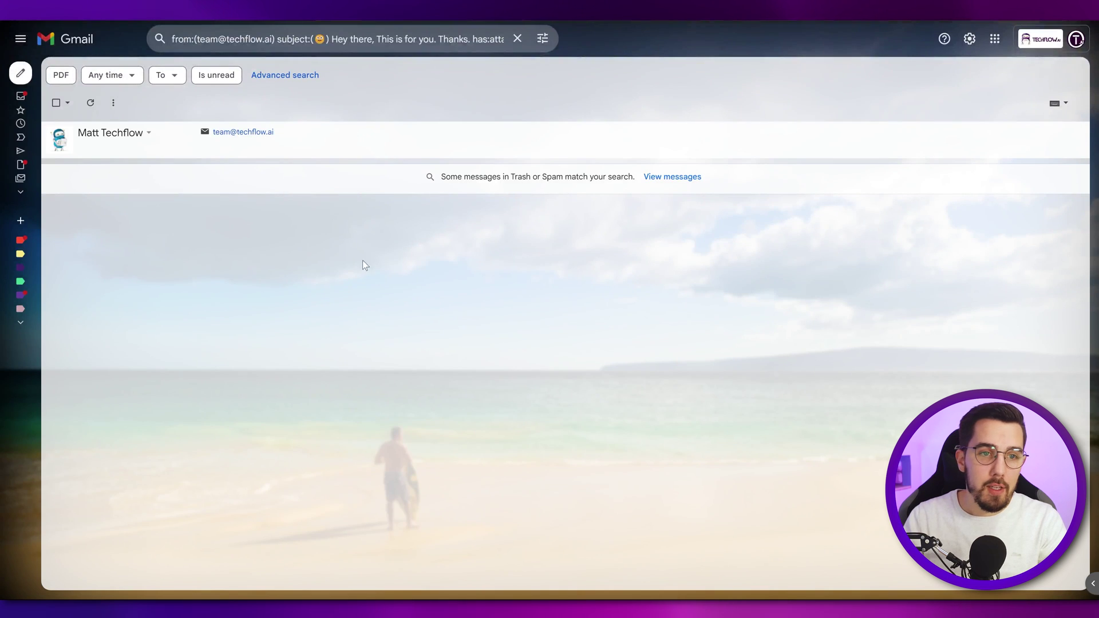
key(F5)
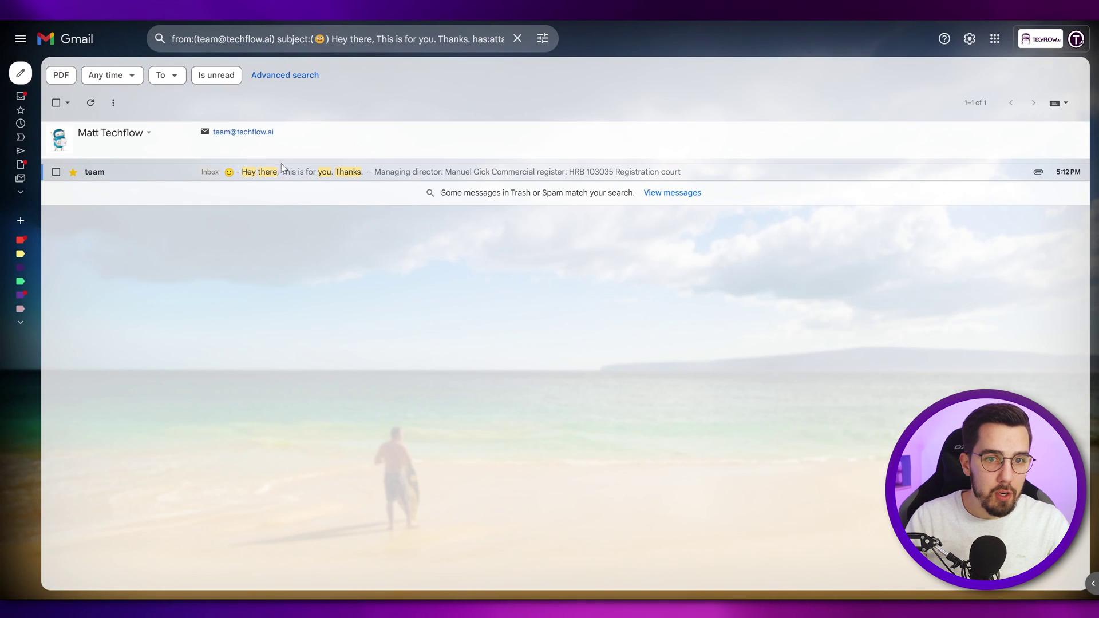
click(281, 170)
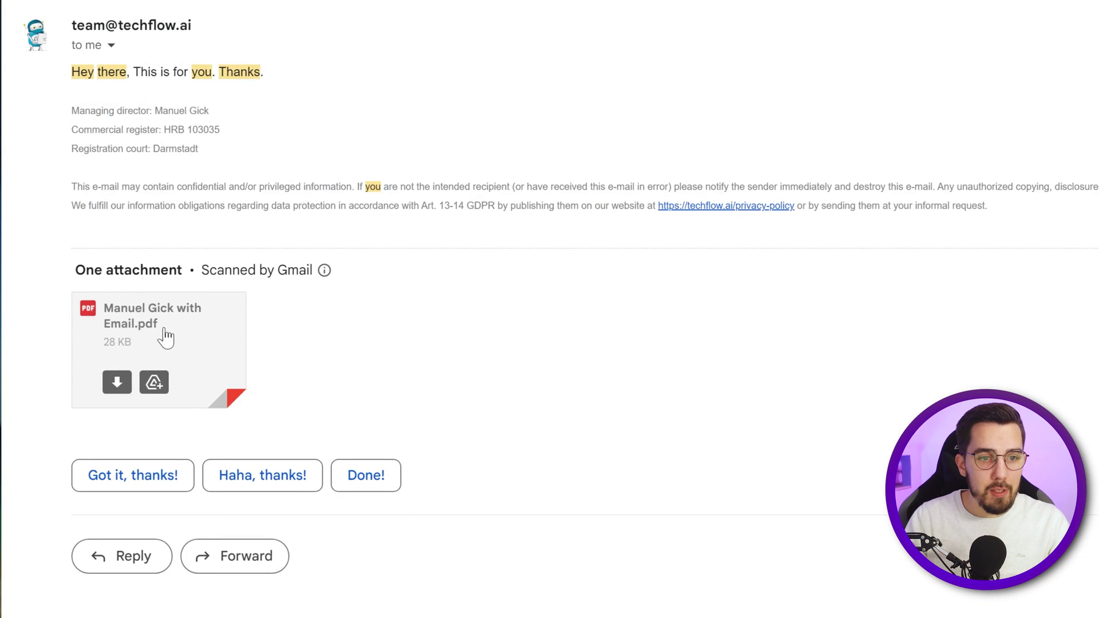
click(176, 332)
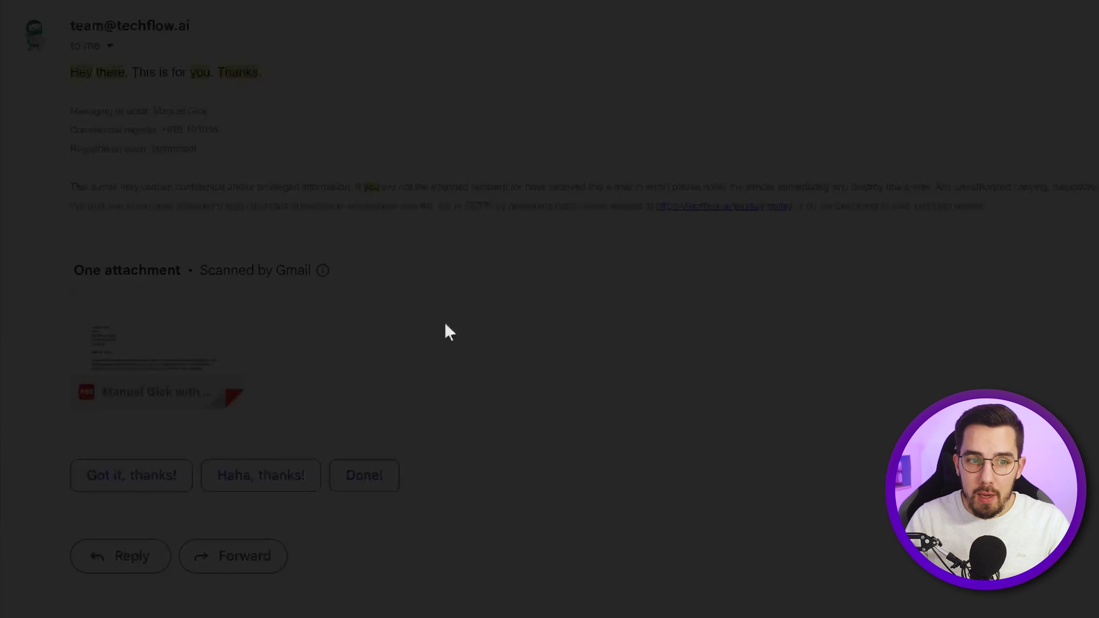